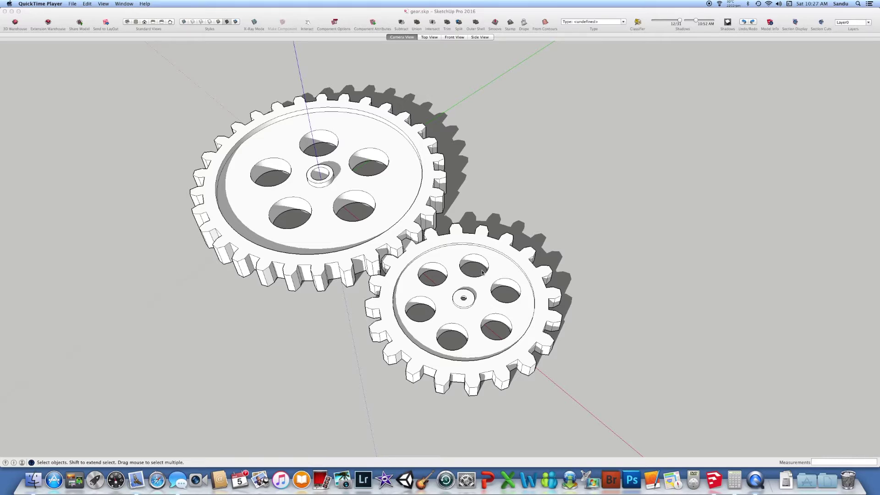
Switch to Safari, open the Google home page and search for "gear".
click(157, 480)
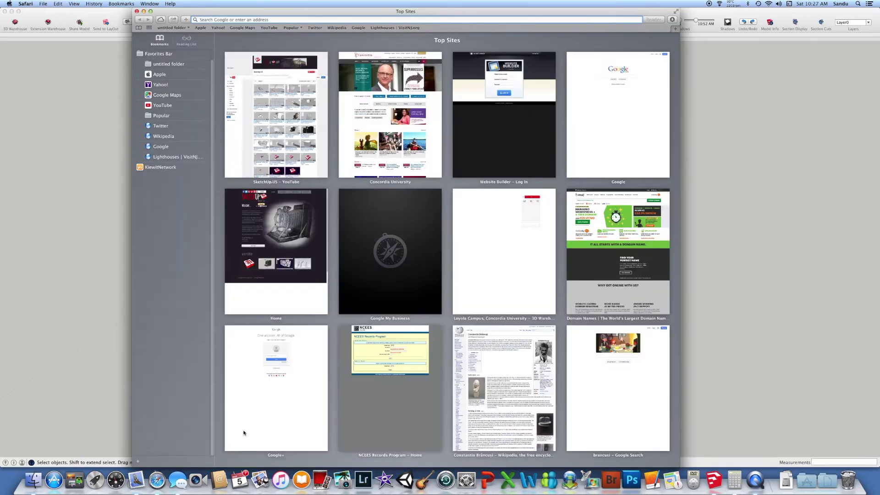
click(624, 138)
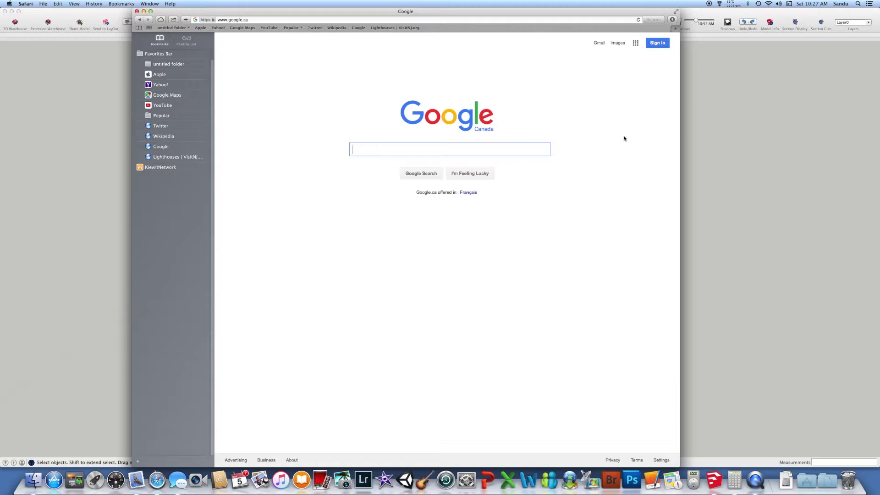
text(gear)
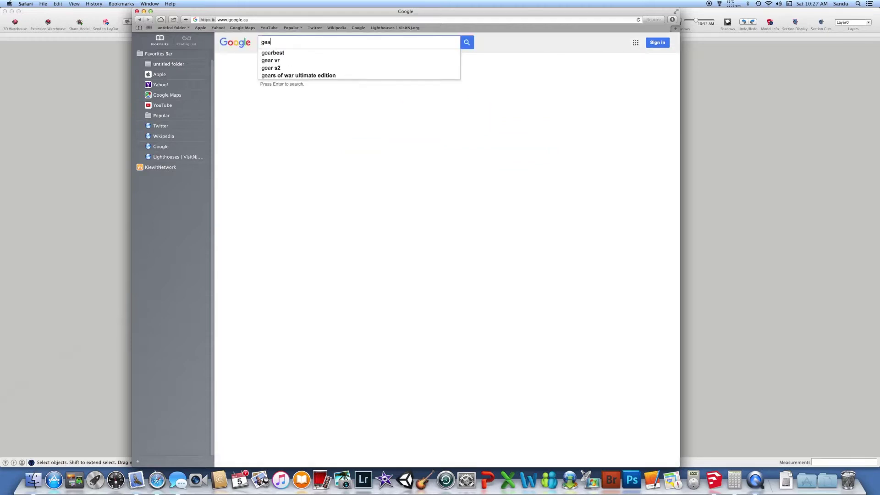
key(Return)
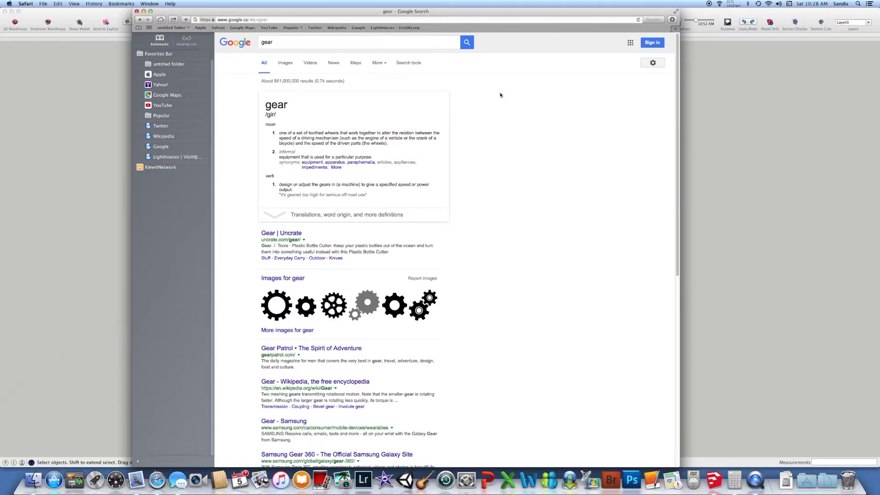
Search Google for "circular pitch" and show the image results.
click(269, 41)
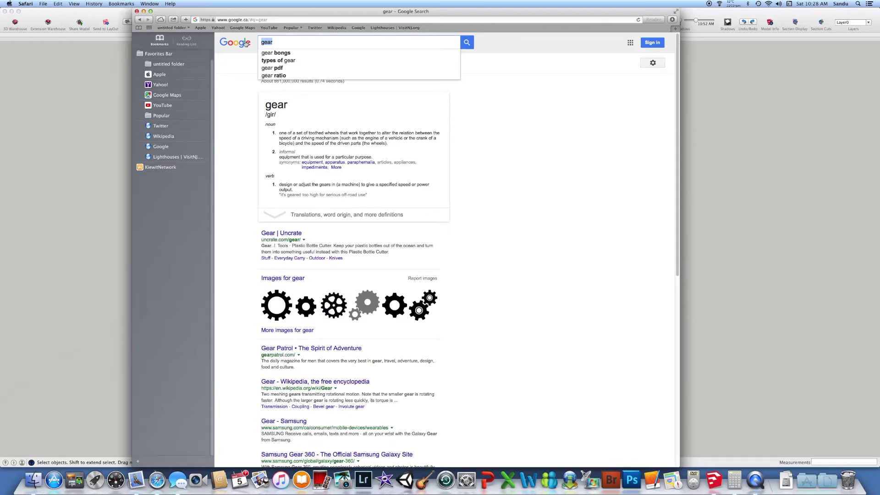
text(cicu)
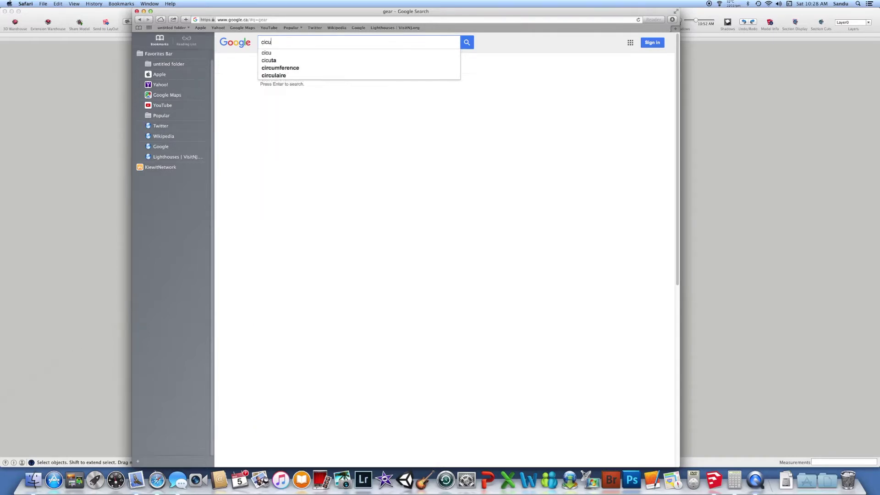
text(lar pi)
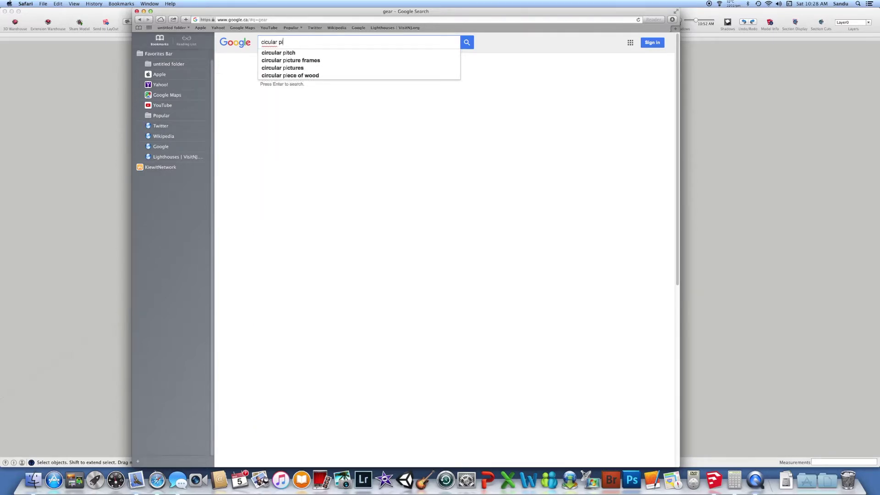
text(tch)
key(Return)
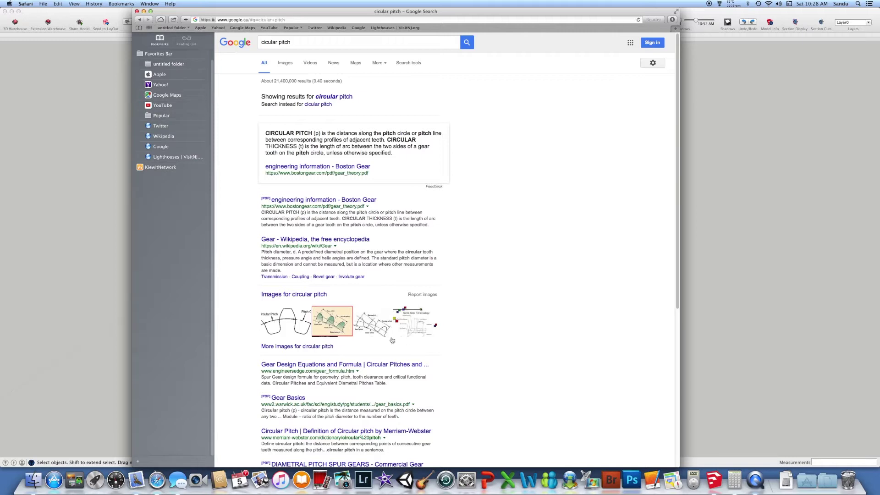
click(285, 62)
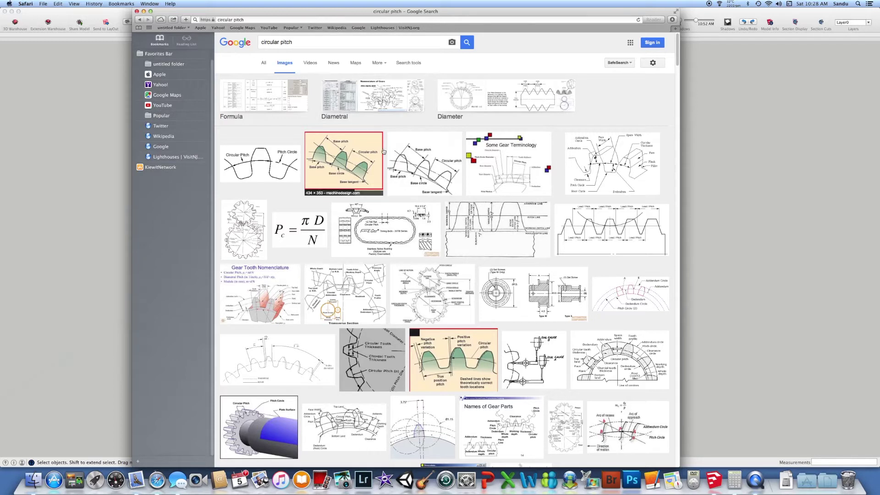
Open the related Diametral image results and look through the gear diagrams and formulas for diametral pitch.
click(370, 91)
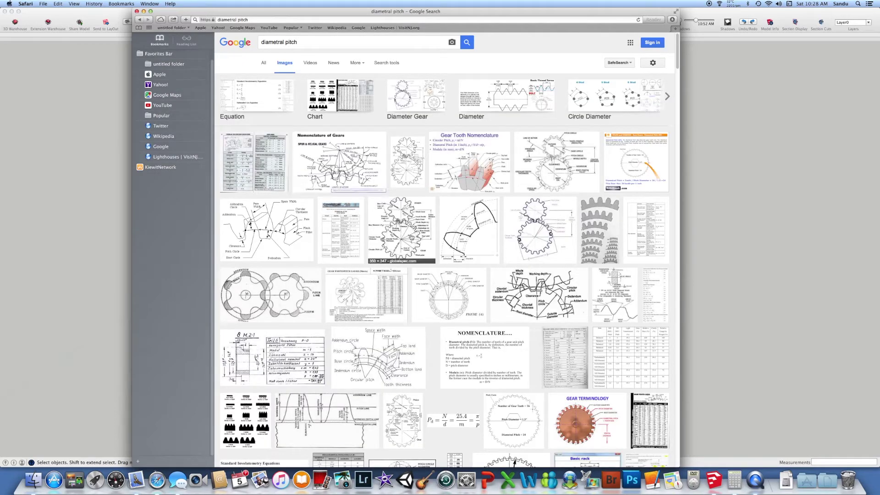
scroll(404, 235, down, 10)
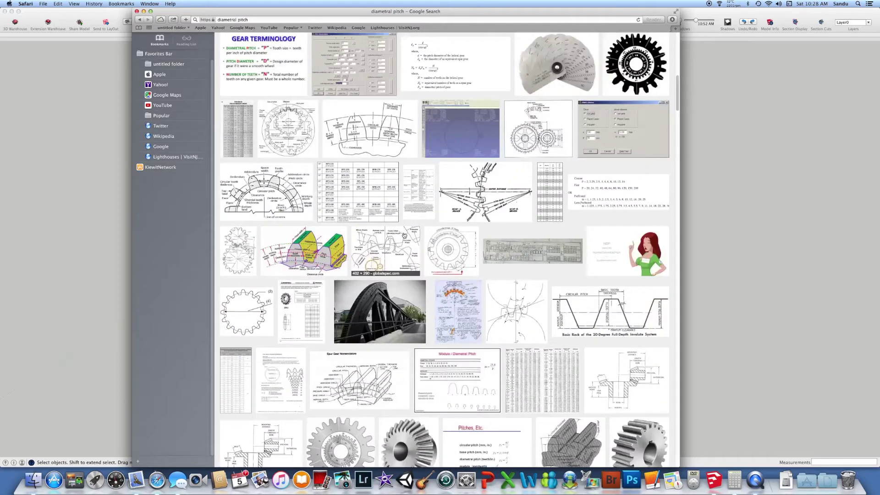
scroll(405, 236, down, 5)
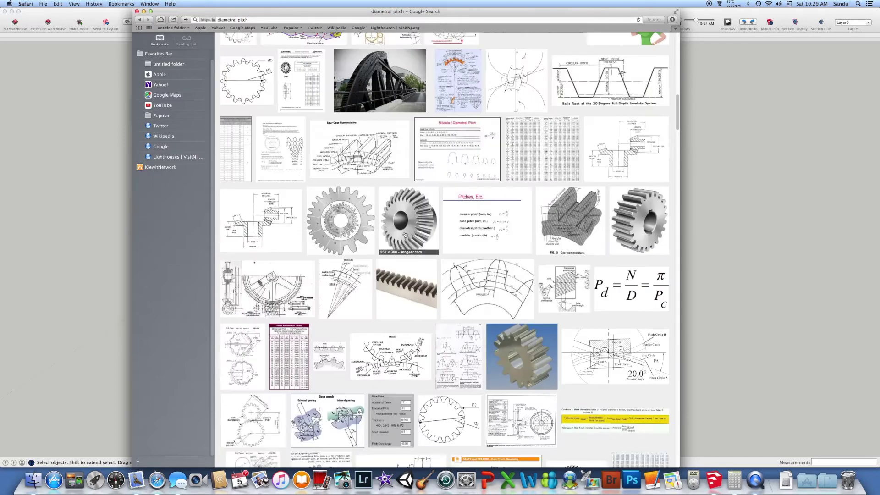
scroll(404, 235, down, 5)
scroll(405, 234, up, 7)
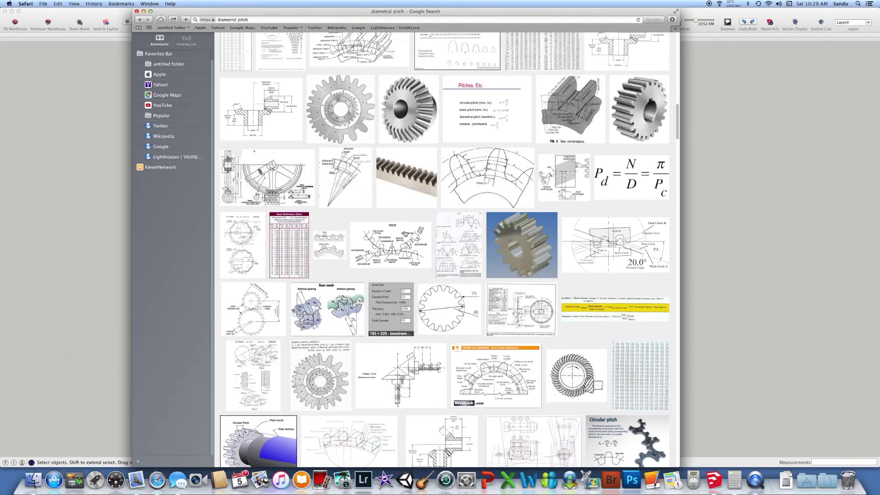
scroll(405, 234, up, 3)
scroll(406, 234, up, 10)
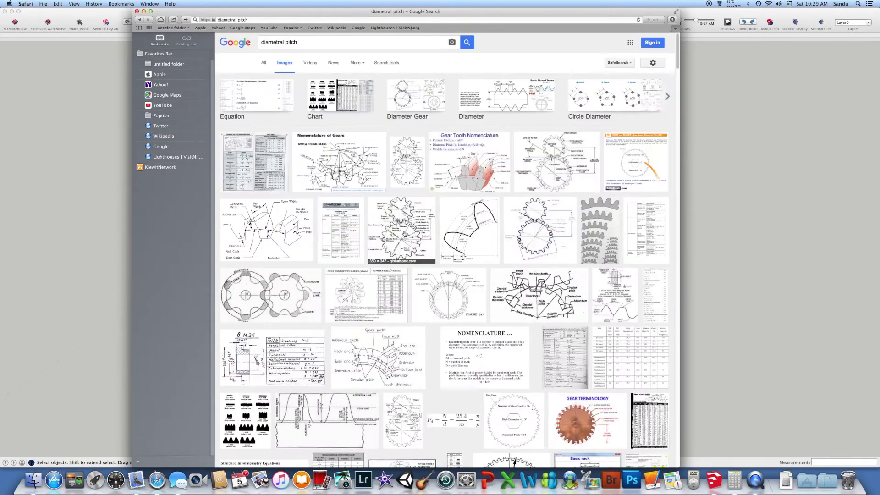
Return to the circular pitch image results and look through the gear tooth diagrams.
click(140, 19)
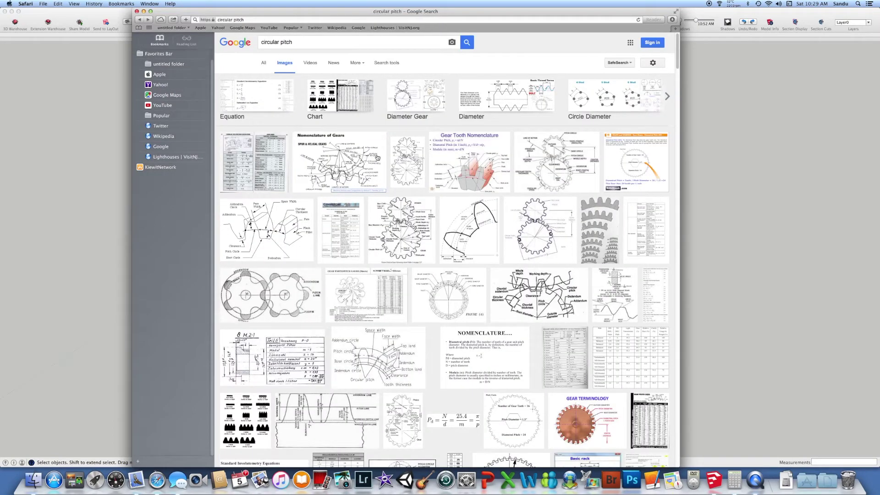
scroll(385, 187, down, 15)
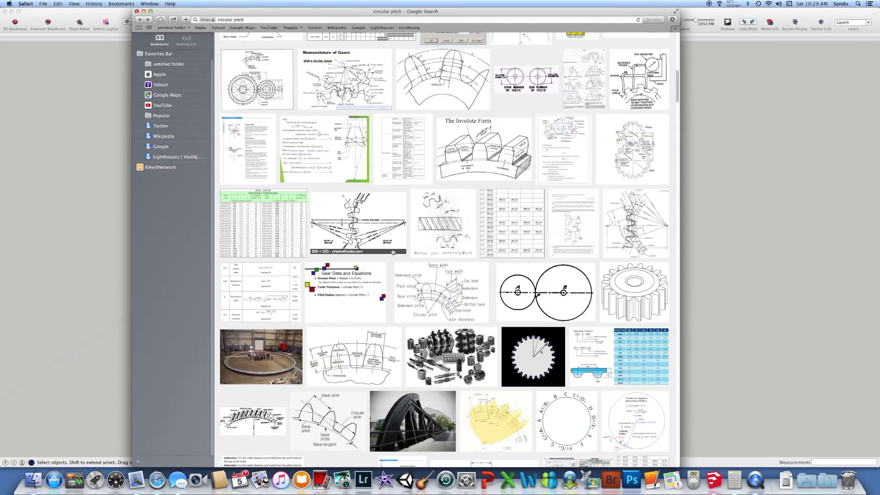
scroll(385, 249, down, 3)
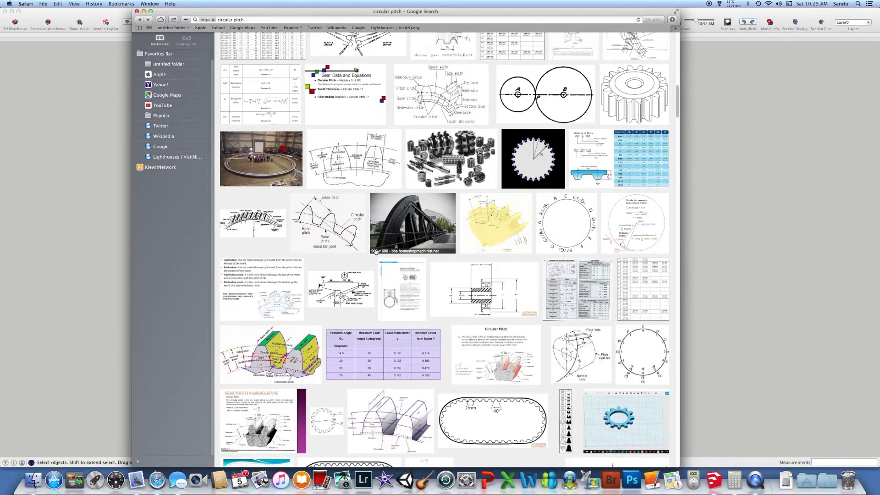
scroll(380, 249, down, 15)
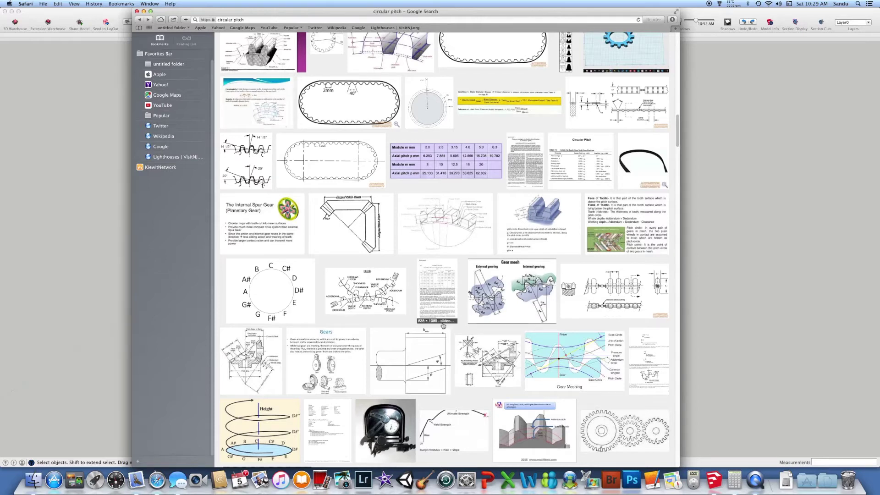
Switch back to SketchUp, create a new model and delete the default red-and-white object from it.
click(752, 386)
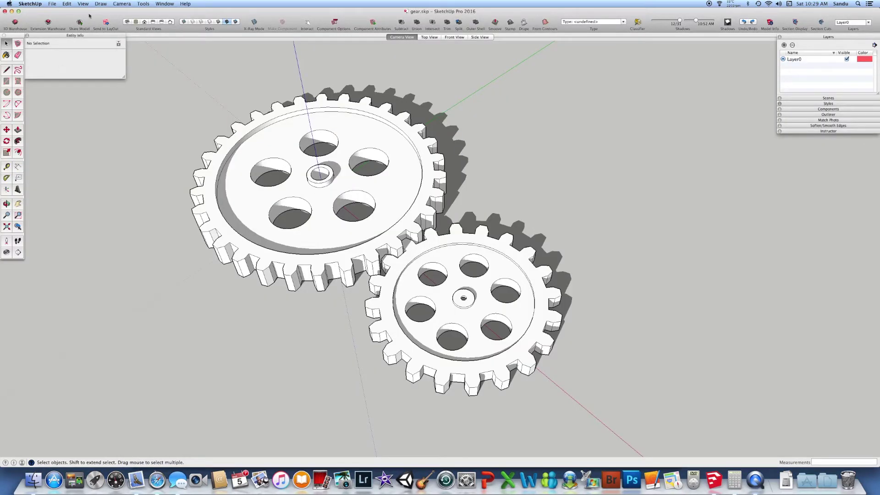
click(52, 4)
click(64, 14)
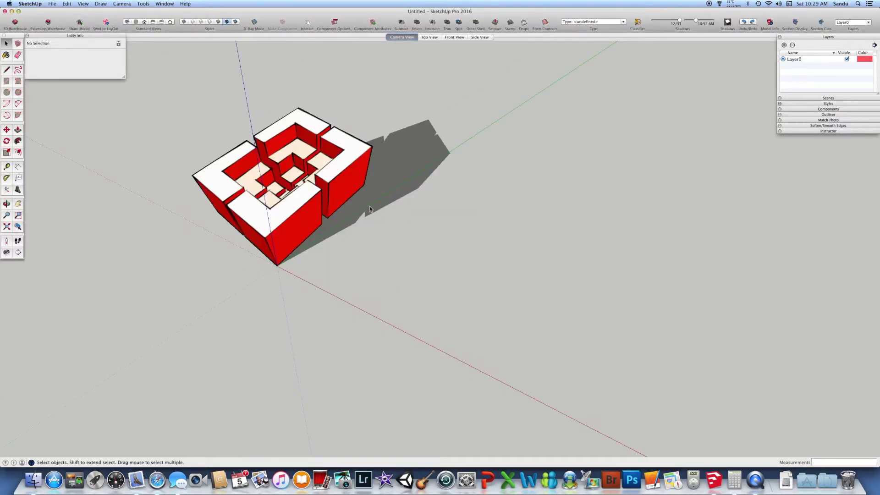
click(343, 175)
key(Delete)
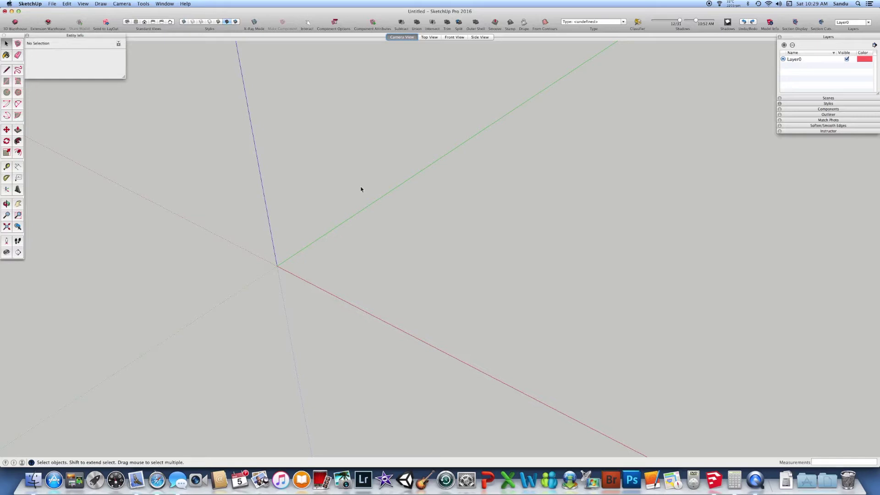
click(7, 93)
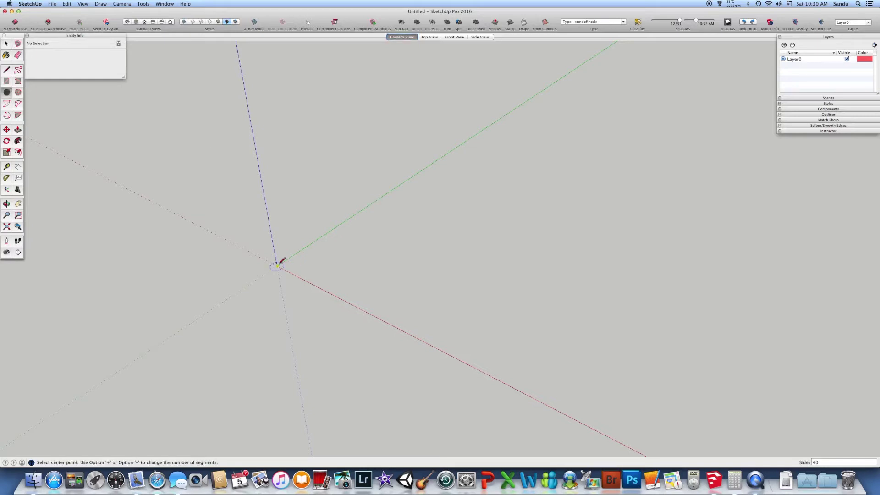
click(278, 266)
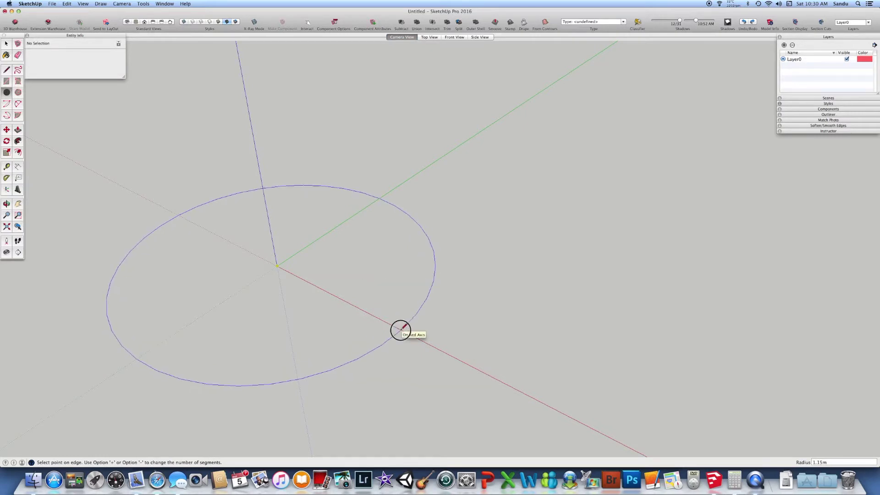
key(Escape)
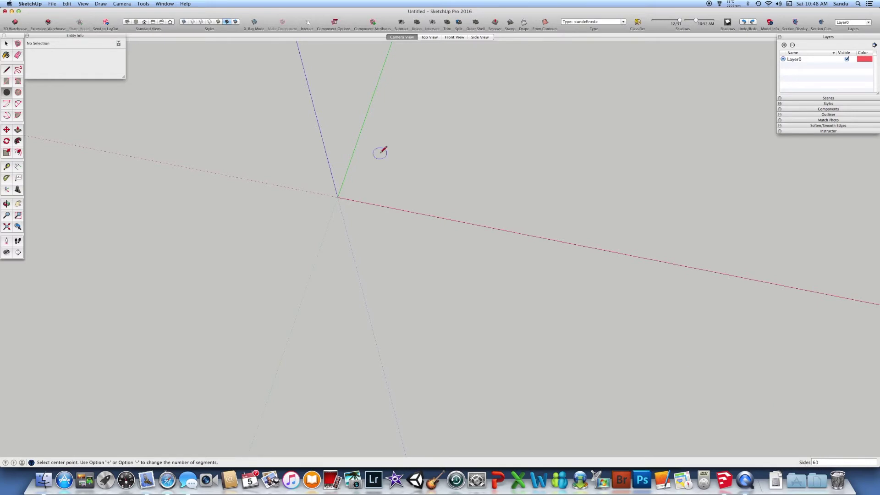
Draw a 60-sided circle with a 1 m radius centred on the origin, oriented along the red axis.
click(338, 197)
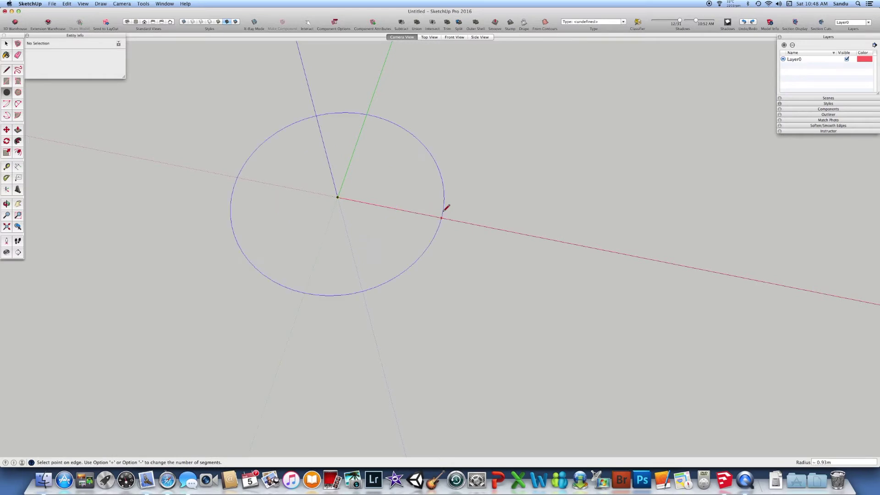
text(1)
key(Return)
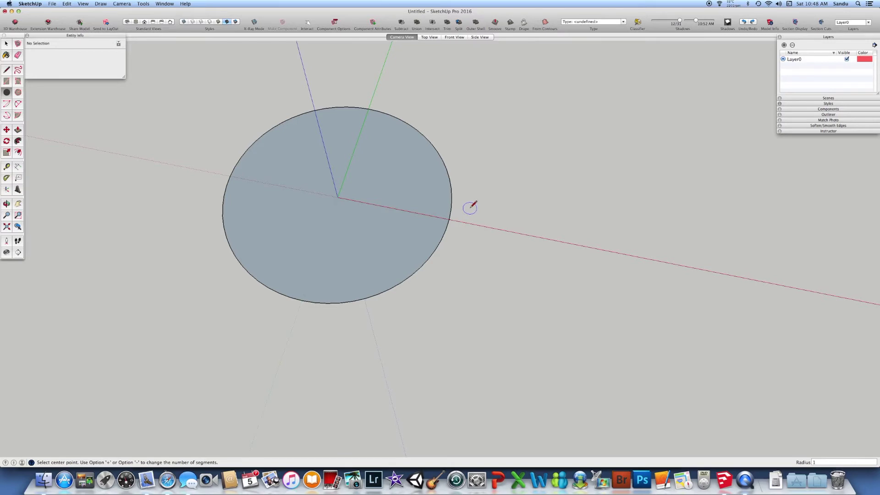
Draw a line 0.666666666 m long outward along the red axis from the circle's edge.
key(l)
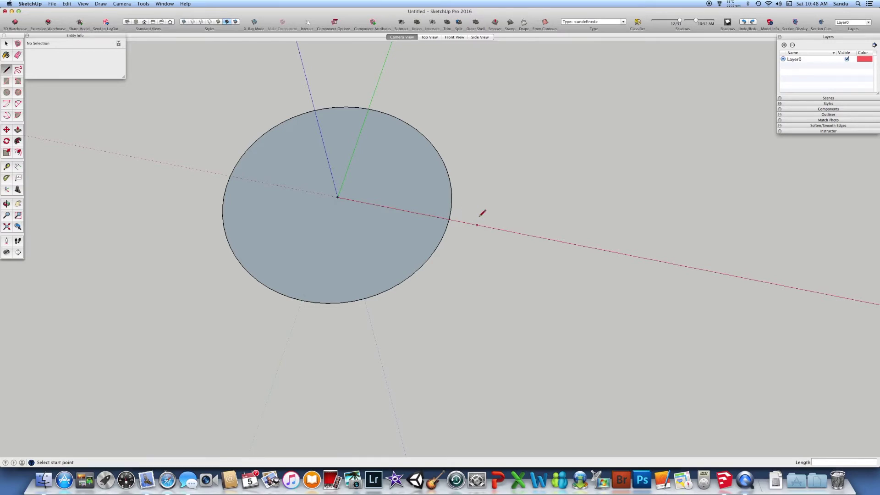
click(449, 220)
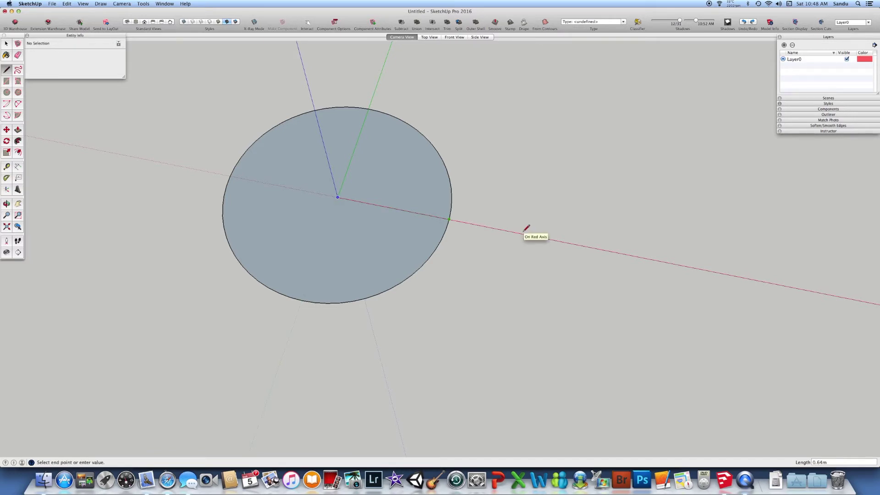
text(.666666666)
key(Return)
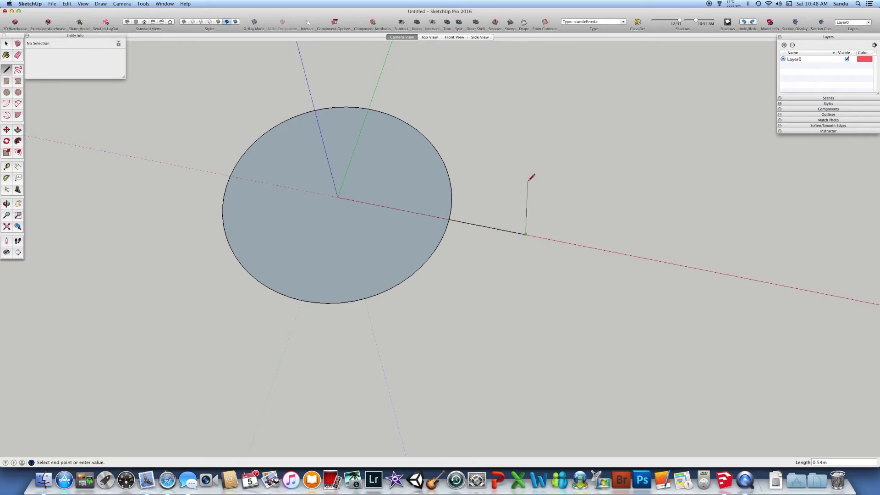
key(space)
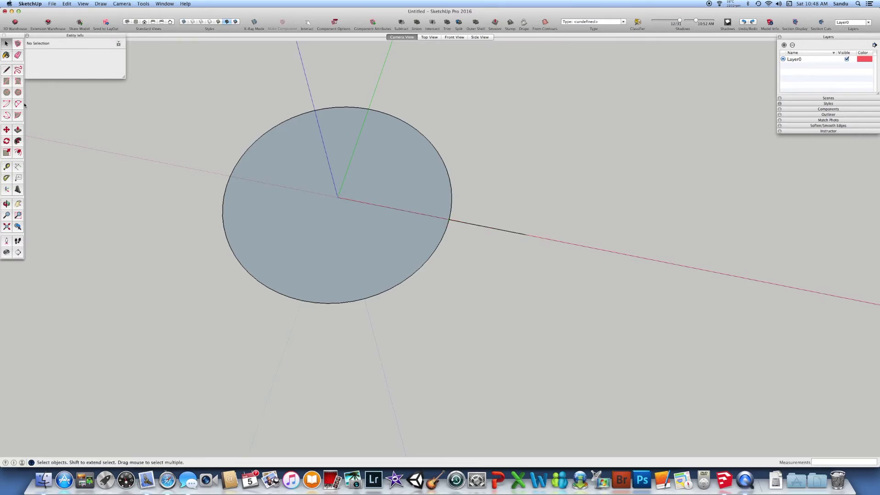
Draw a 40-sided circle centred on the line's outer end and touching the first circle, and delete the construction line.
click(6, 93)
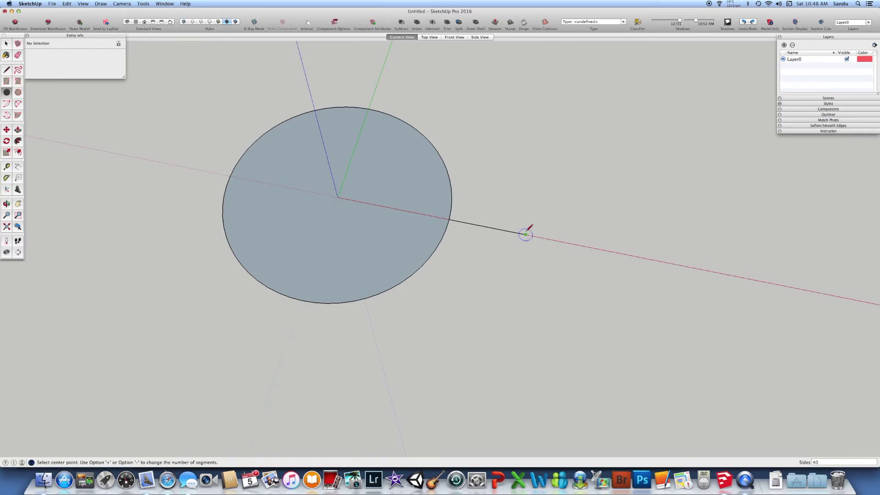
click(526, 234)
click(449, 219)
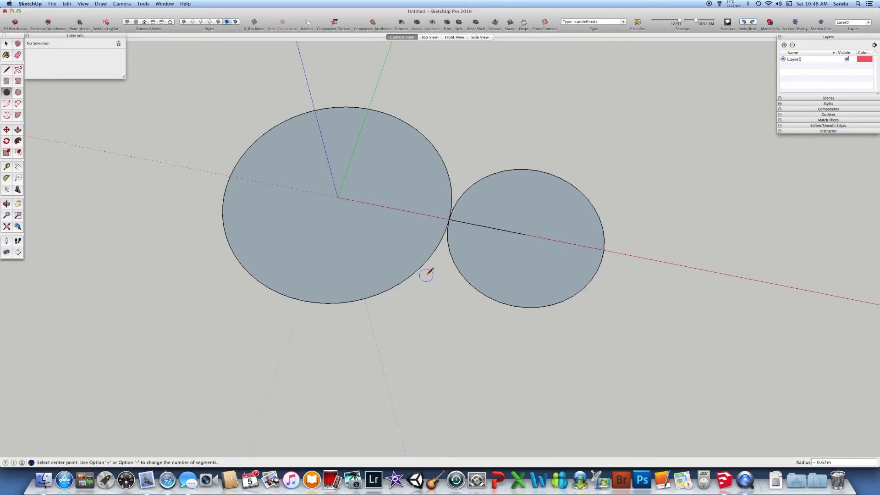
click(7, 44)
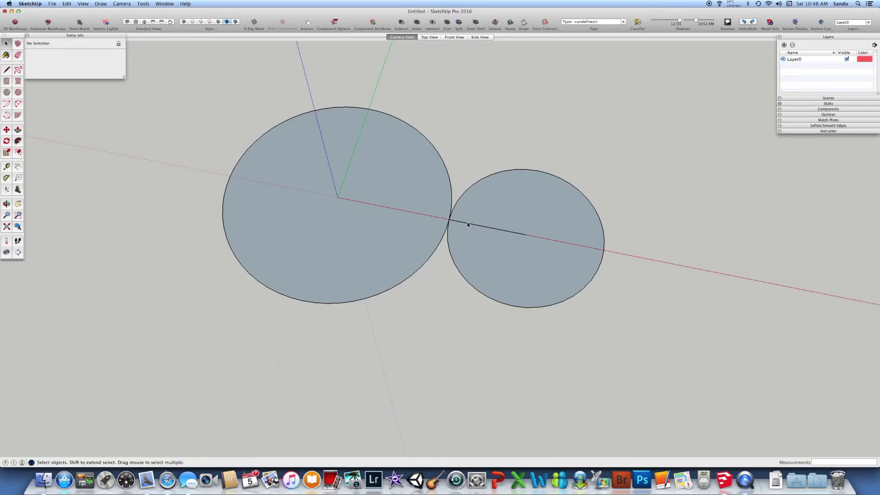
key(Delete)
Select the smaller circle's edge near the tangent point and check its radius and segment count.
scroll(449, 219, up, 6)
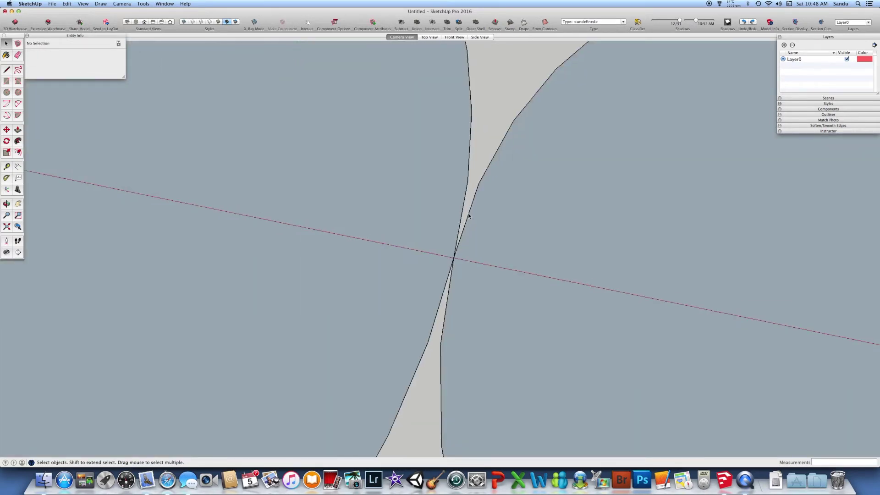
click(469, 215)
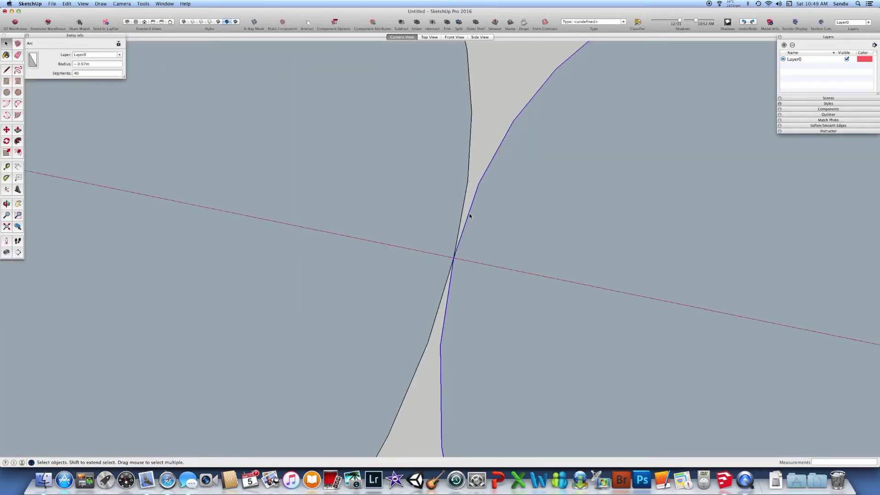
Select the larger circle's edge near the tangent point and check its radius and segment count against the smaller circle's.
scroll(471, 216, down, 3)
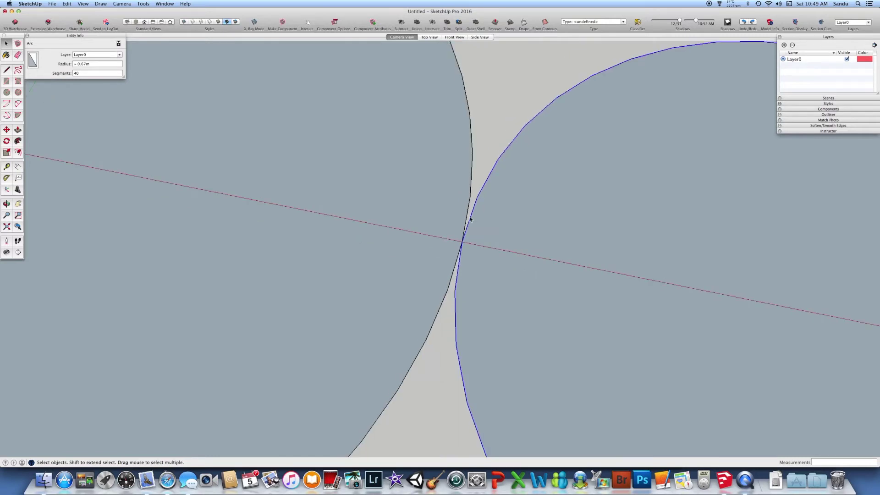
scroll(471, 219, up, 1)
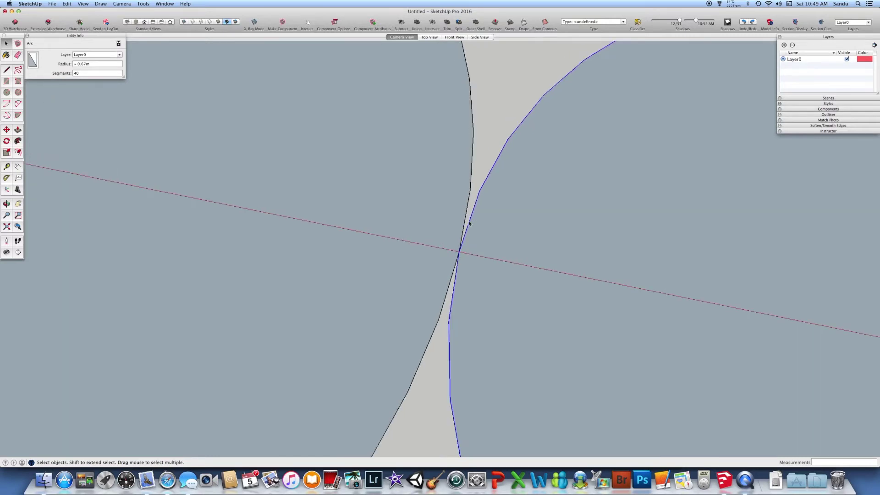
scroll(470, 217, down, 3)
scroll(472, 211, up, 3)
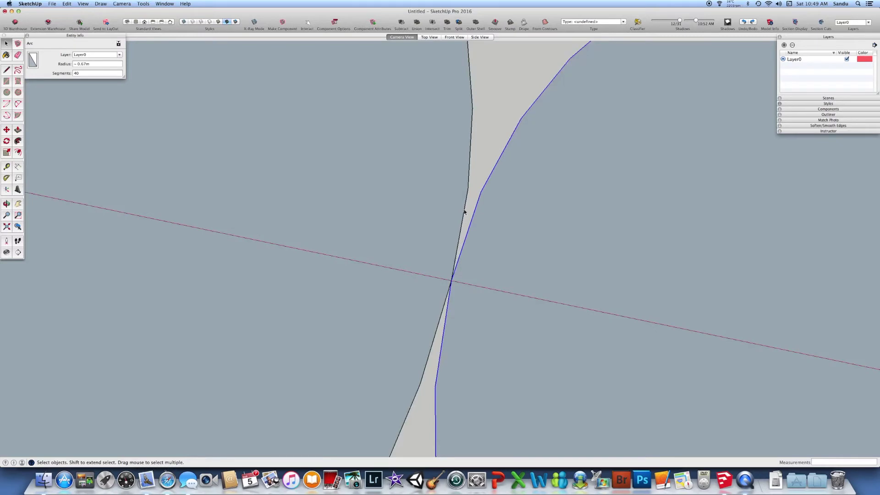
click(465, 212)
scroll(462, 218, down, 3)
scroll(465, 217, up, 3)
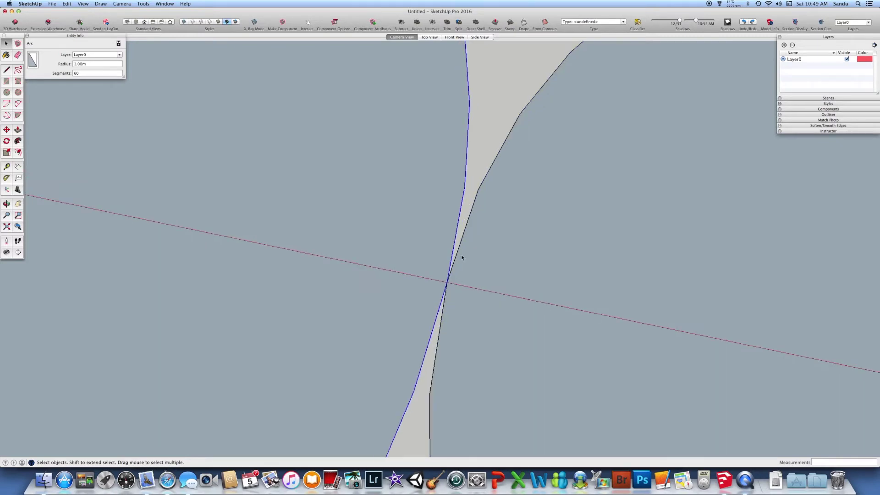
scroll(461, 259, down, 10)
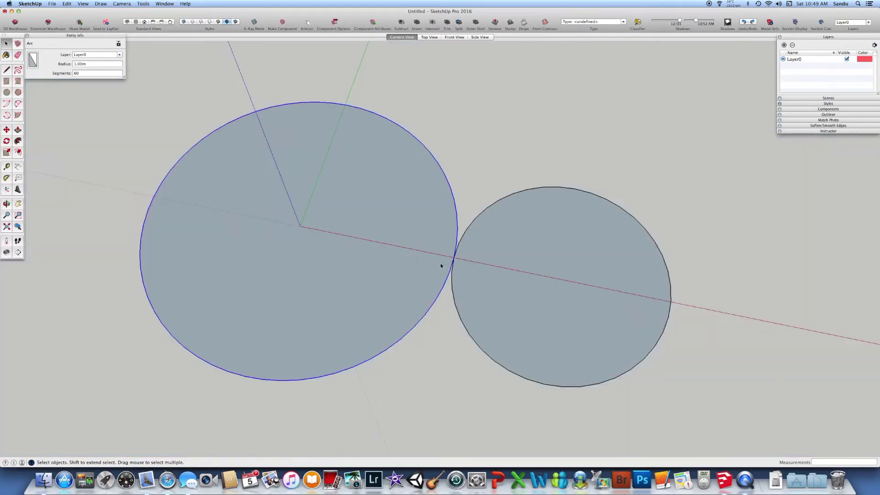
Draw a radius line in each circle from the first vertex above the tangent point to that circle's centre.
key(l)
click(459, 243)
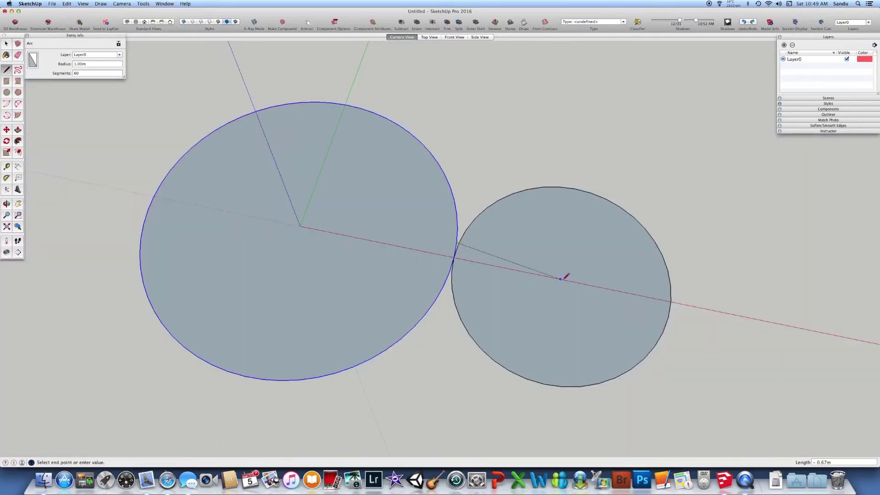
click(560, 279)
key(Escape)
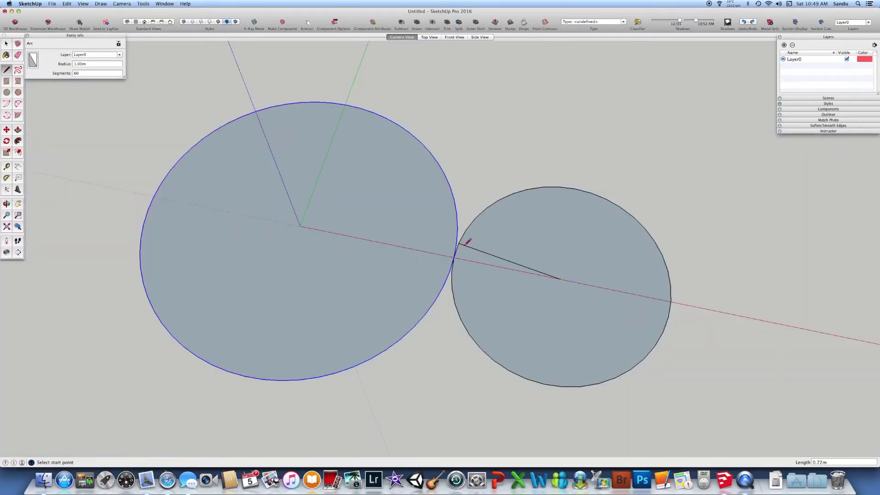
scroll(461, 241, up, 3)
scroll(458, 242, up, 2)
click(453, 242)
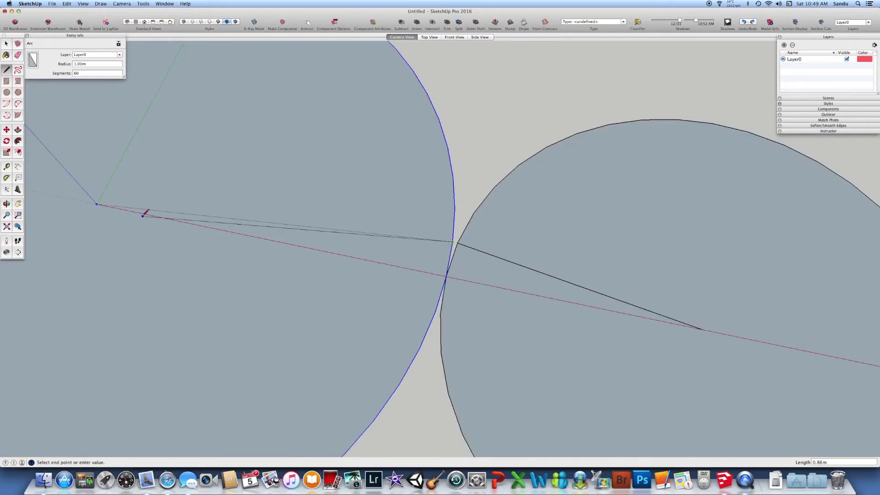
click(97, 203)
key(Escape)
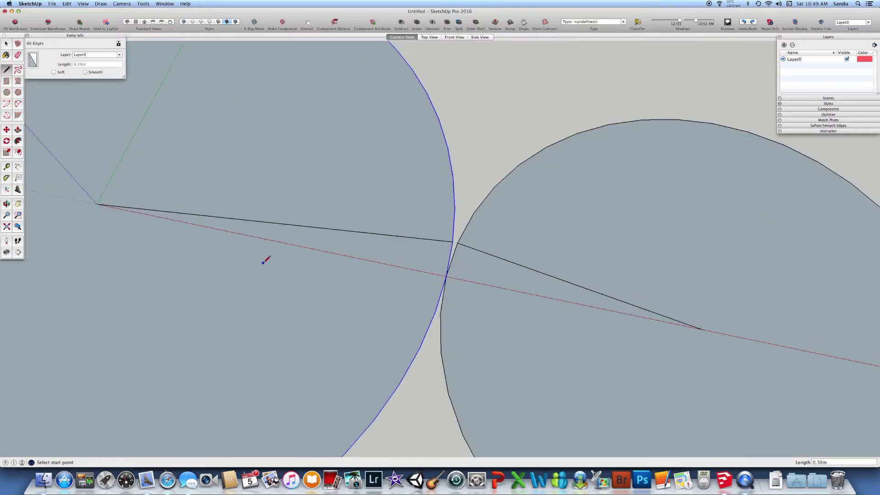
scroll(263, 257, down, 2)
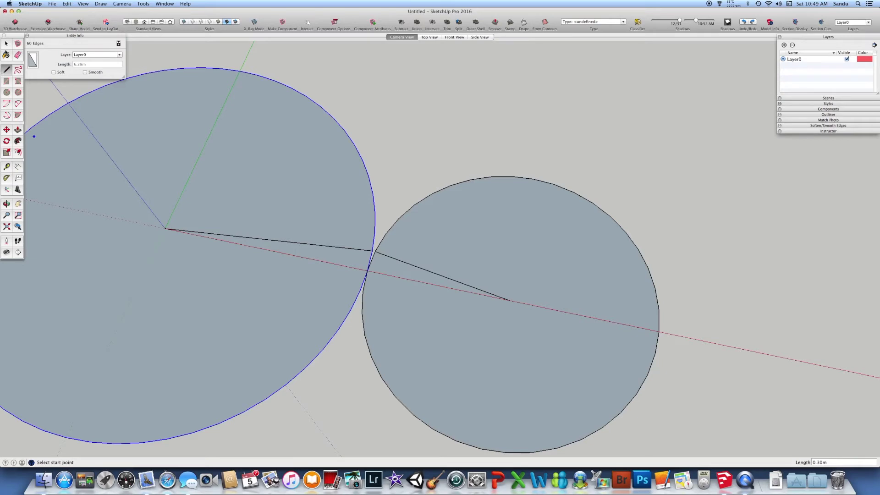
Clear the selection and examine how the two circles' segments line up between the radius lines and the tangent point.
click(6, 43)
click(432, 179)
scroll(389, 248, up, 2)
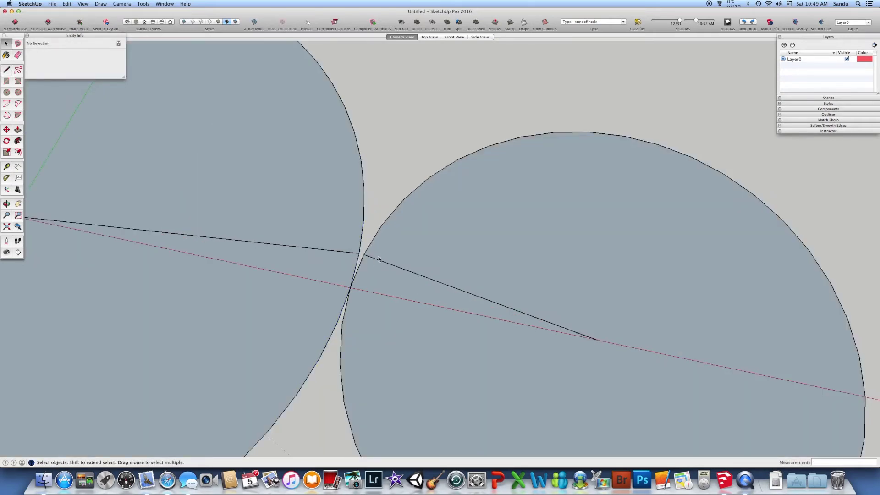
scroll(353, 262, up, 2)
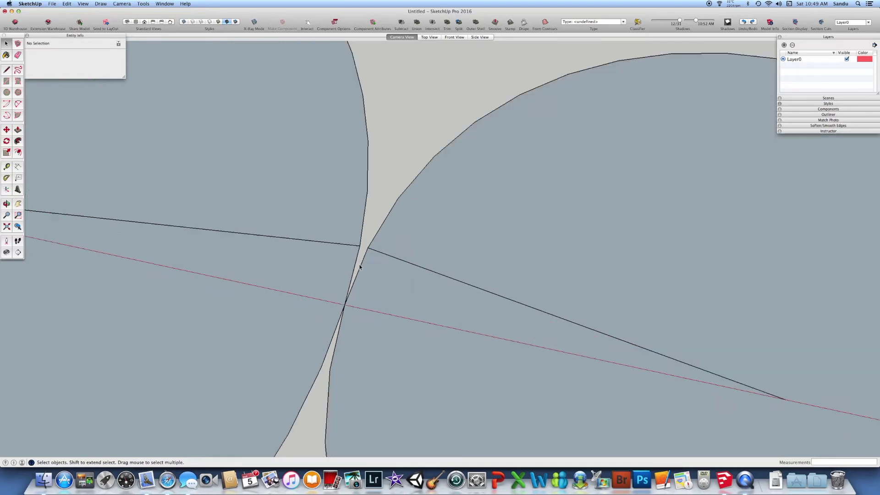
scroll(341, 314, down, 6)
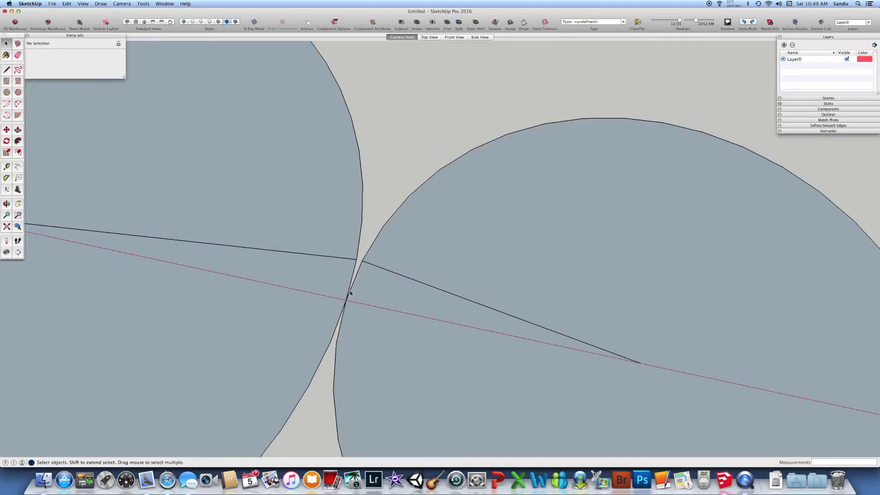
scroll(348, 285, up, 4)
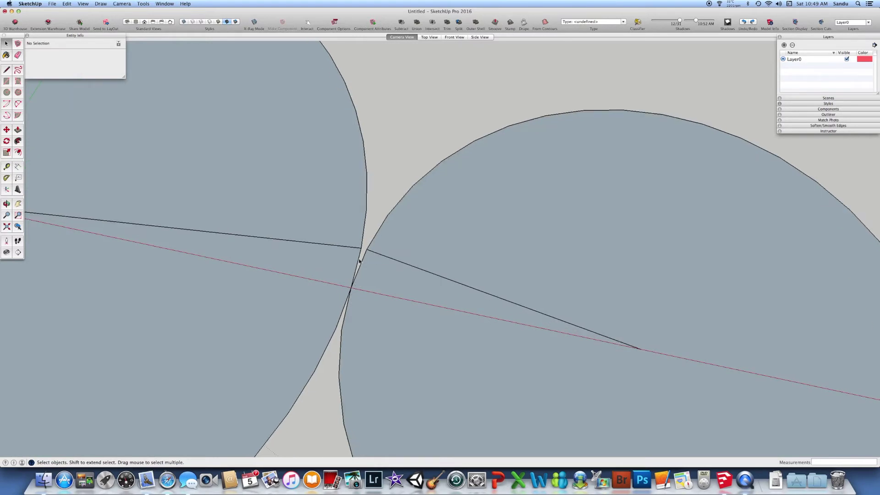
scroll(359, 261, down, 5)
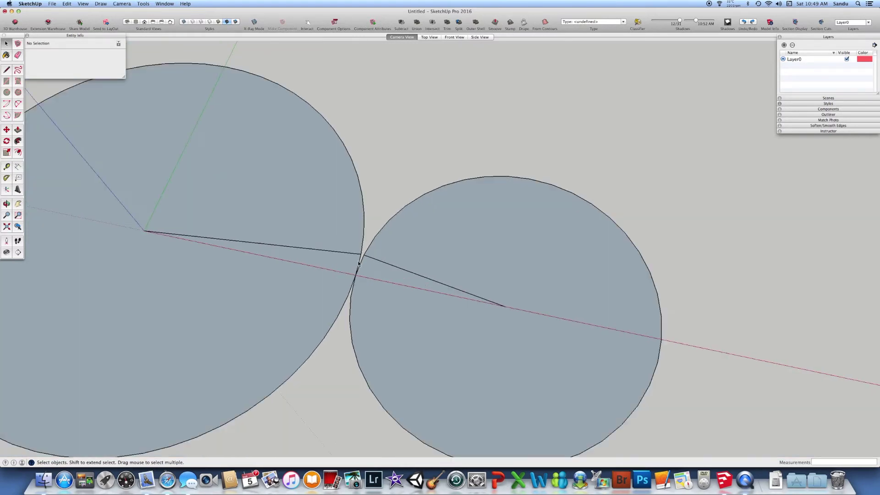
scroll(359, 264, up, 2)
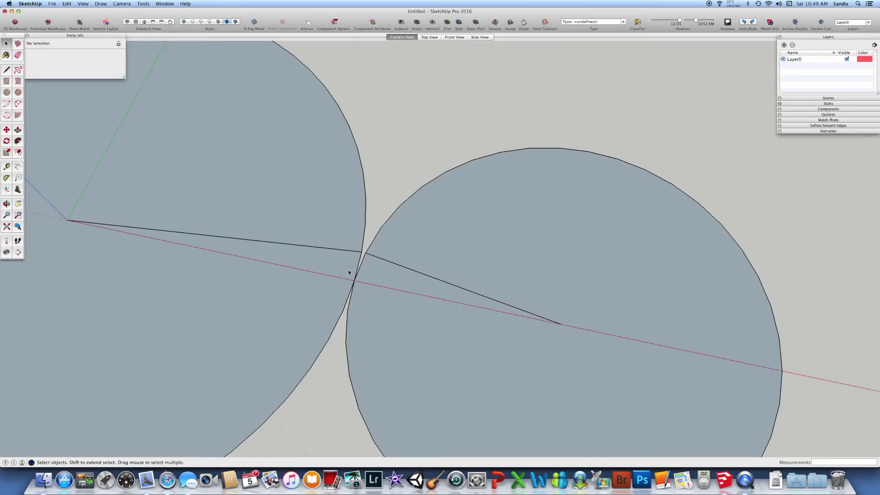
scroll(381, 288, down, 4)
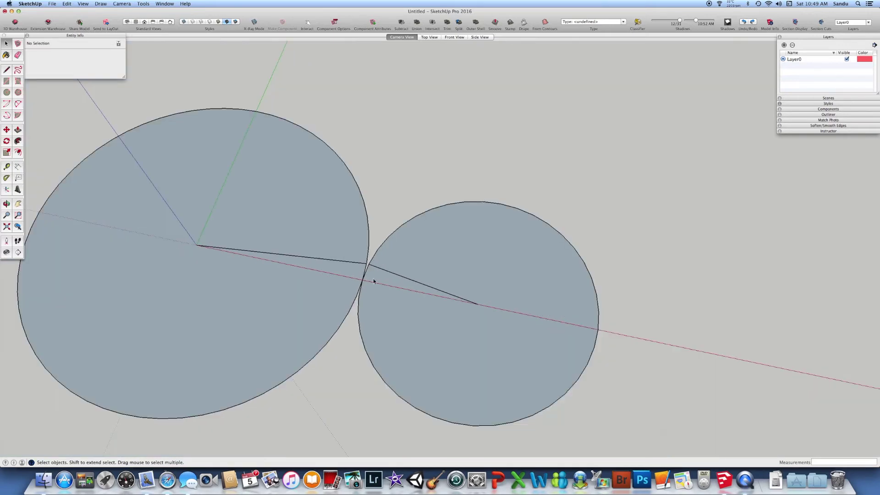
scroll(362, 271, up, 3)
scroll(360, 270, up, 1)
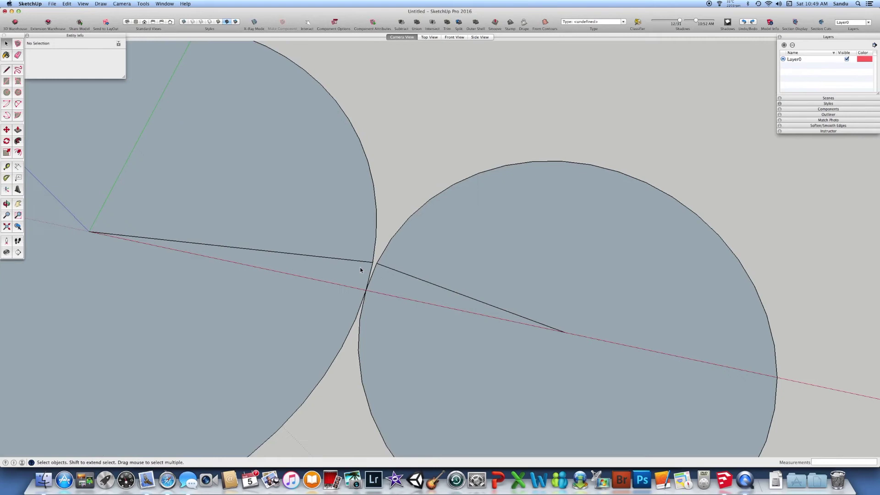
scroll(387, 276, up, 1)
Delete the radius lines in the smaller and larger circles.
click(389, 271)
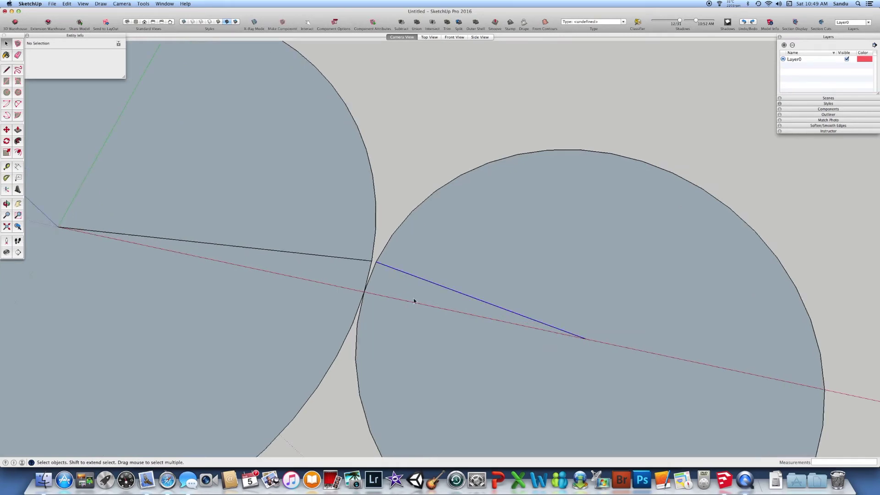
key(Delete)
click(333, 258)
key(Delete)
Offset the edges of both the larger and the smaller circle inward by 0.05 m.
scroll(333, 289, down, 2)
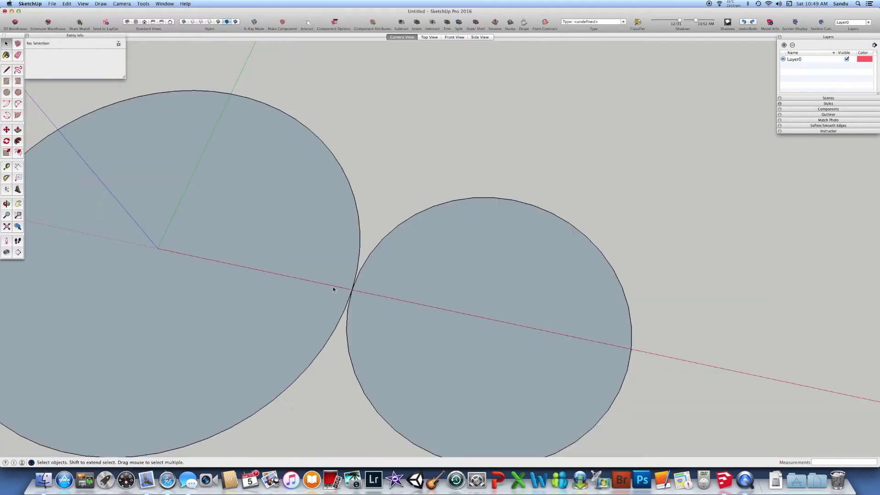
scroll(315, 287, up, 3)
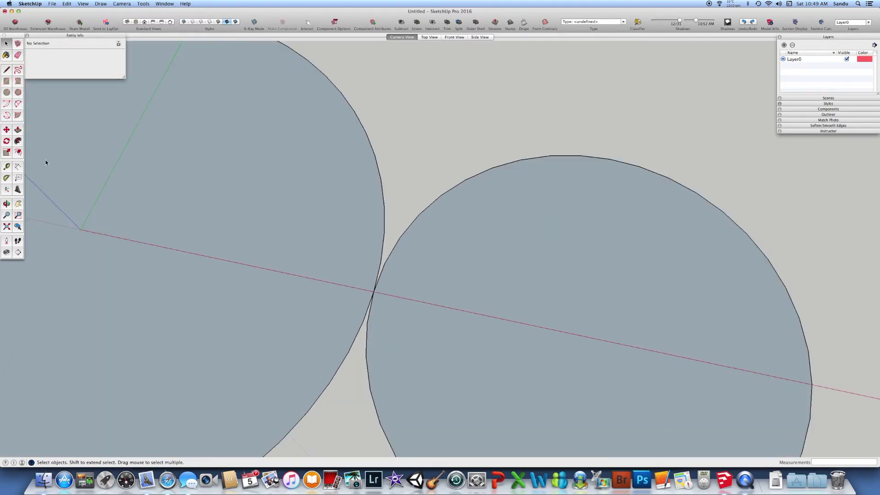
click(18, 151)
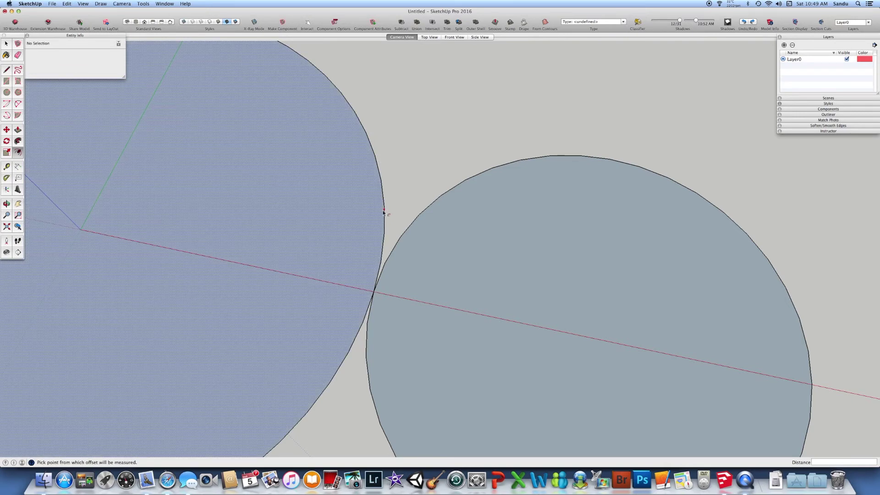
click(384, 209)
text(.05)
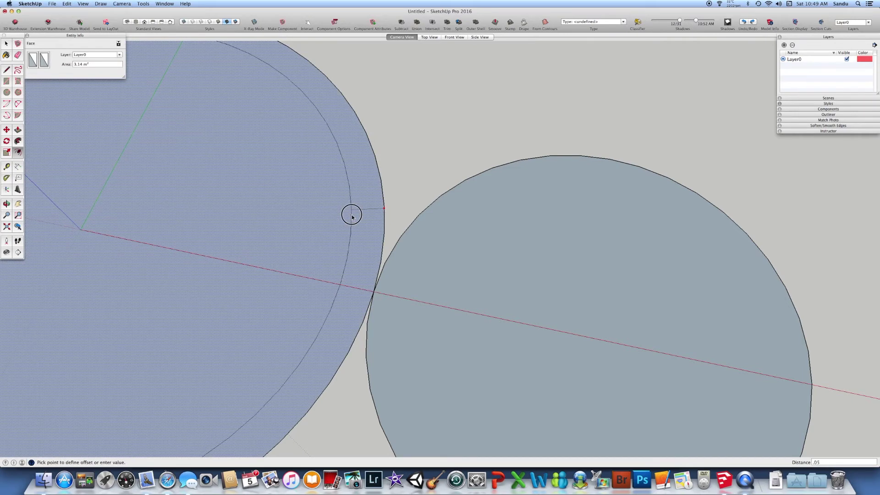
key(Return)
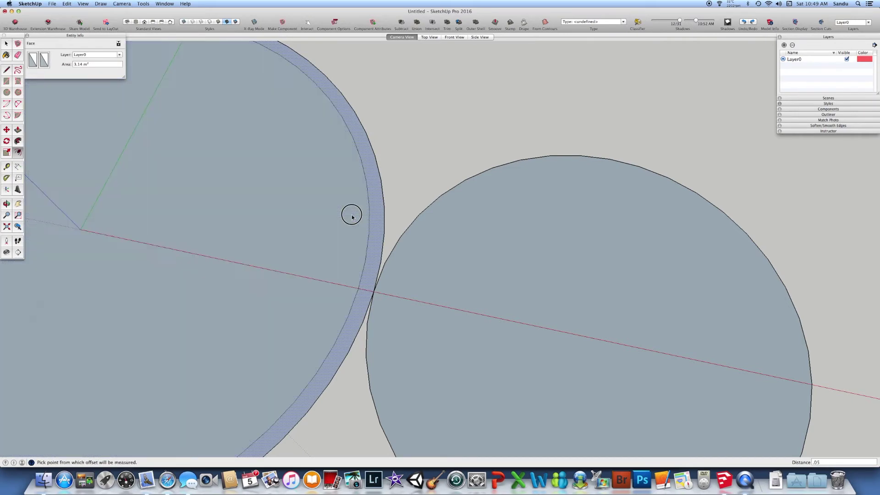
click(403, 233)
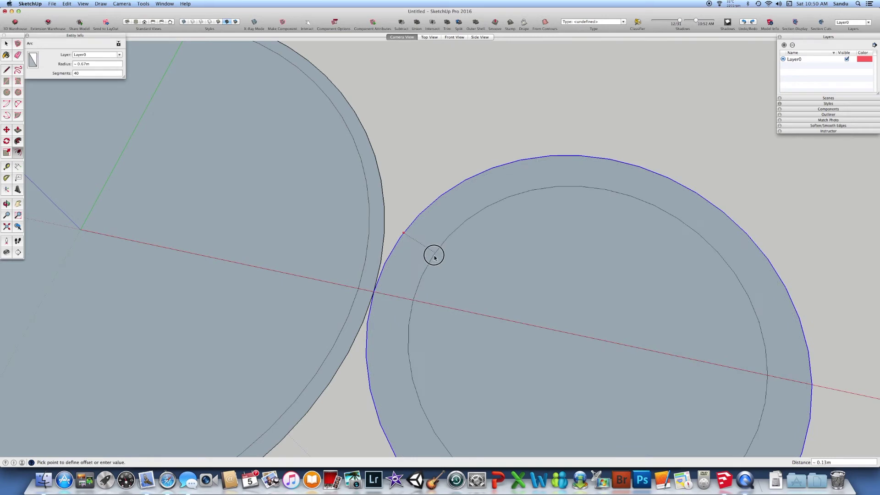
text(.05)
key(Return)
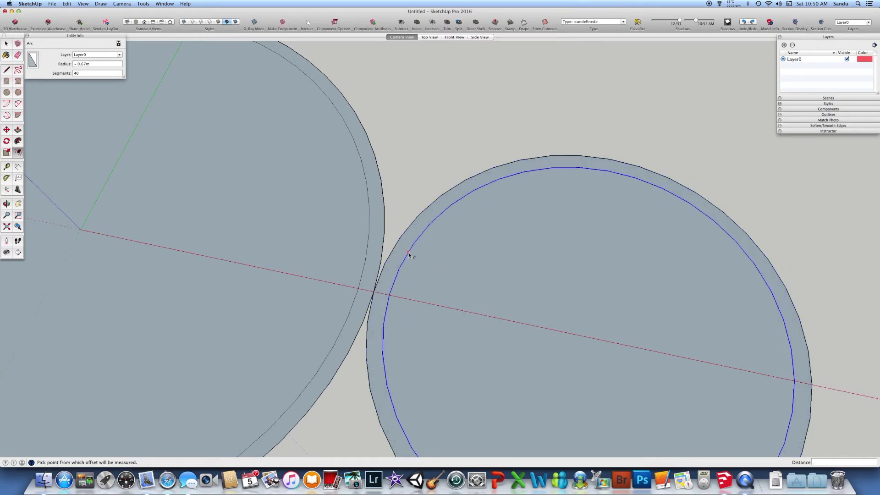
Offset the inner circle of each gear outward by 0.1 m, starting with the smaller gear.
click(409, 253)
text(.1)
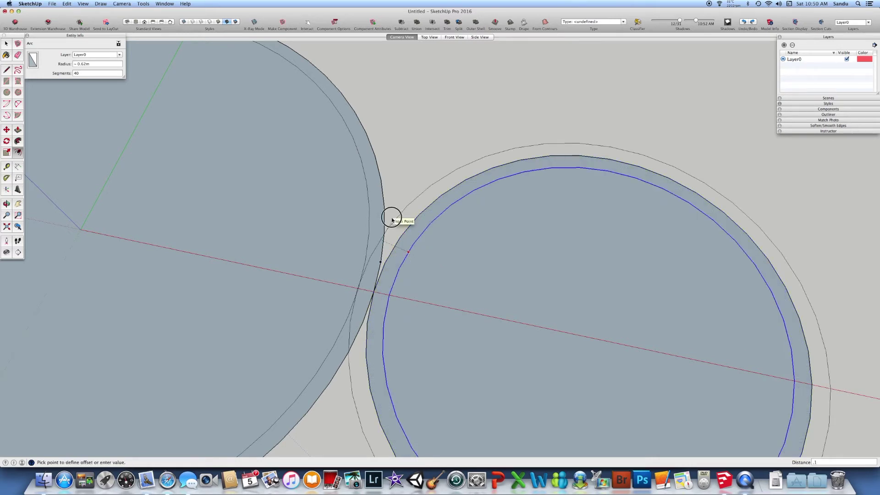
key(Return)
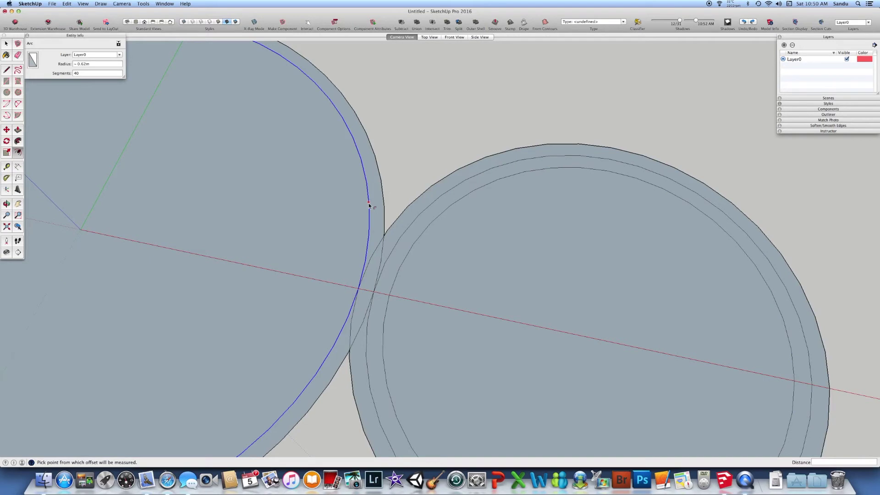
click(368, 203)
text(.)
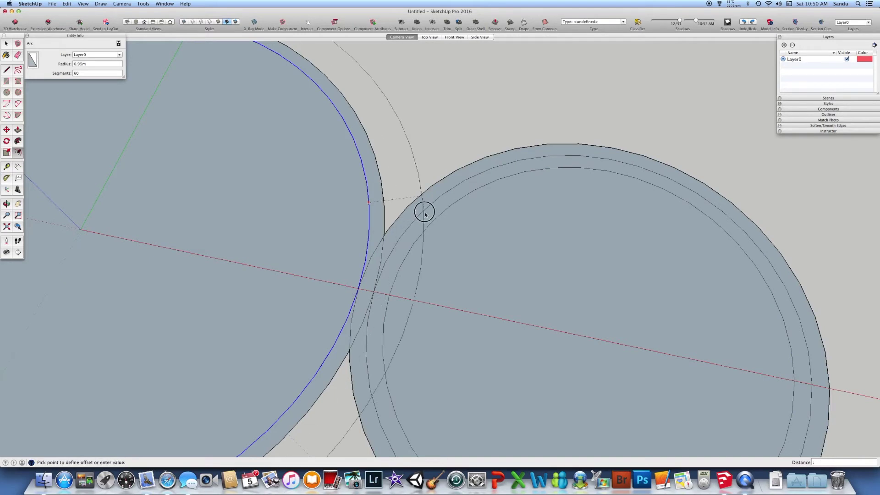
text(1)
key(Return)
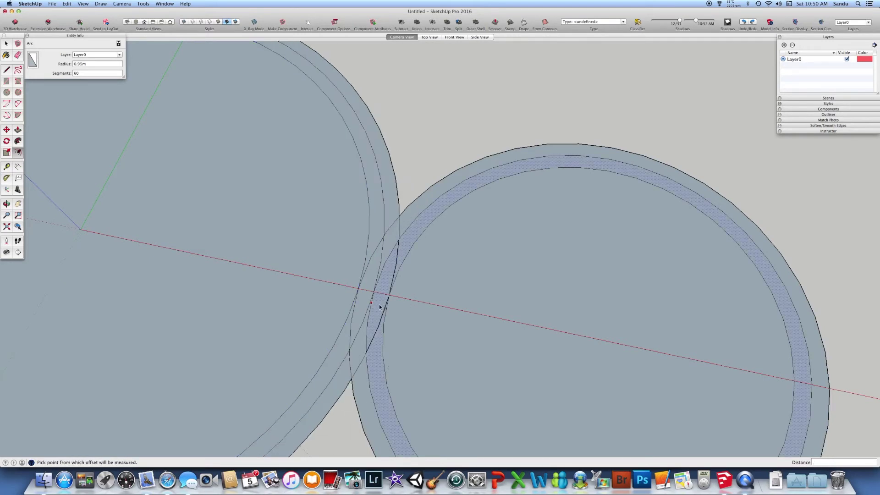
Draw a line about 0.10 m long along the red axis, joining the two gears' inner circles through the tangent point.
scroll(396, 303, up, 3)
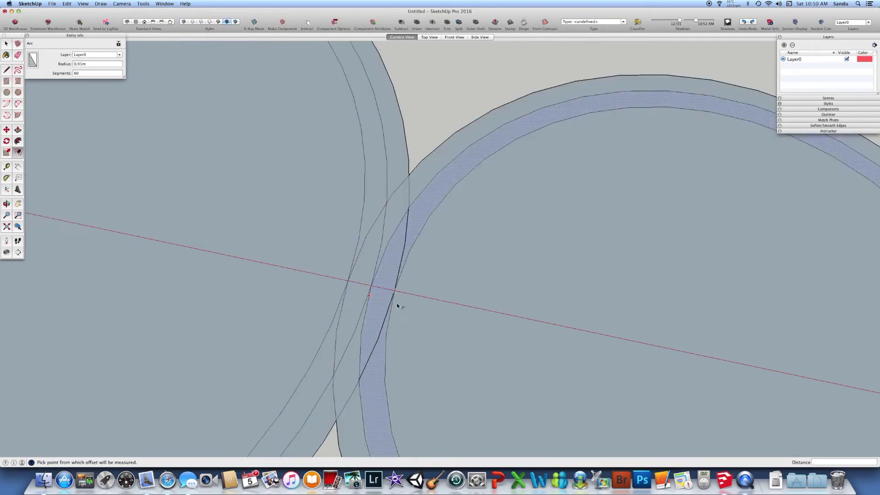
click(7, 70)
click(348, 280)
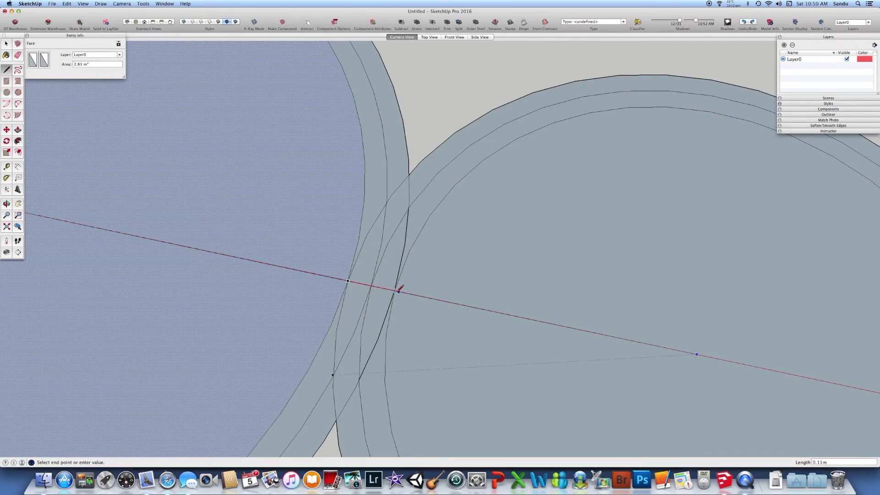
click(395, 290)
scroll(367, 257, down, 2)
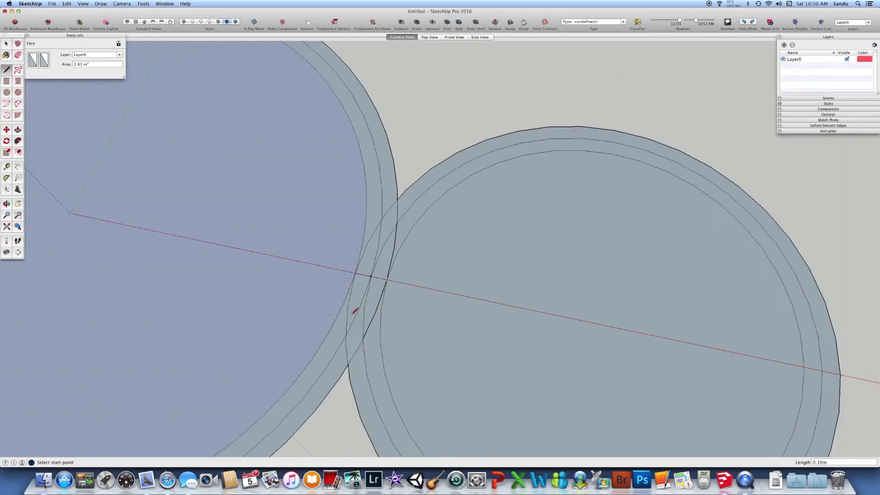
Draw radial lines between inner and outer circles, one segment below the axis on the larger gear and one above on the smaller gear.
click(344, 302)
click(376, 312)
click(397, 252)
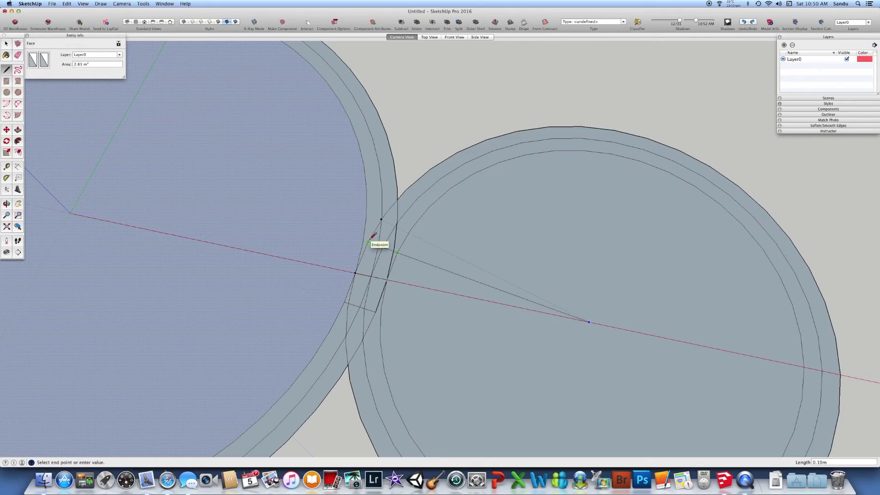
click(370, 242)
scroll(390, 273, up, 3)
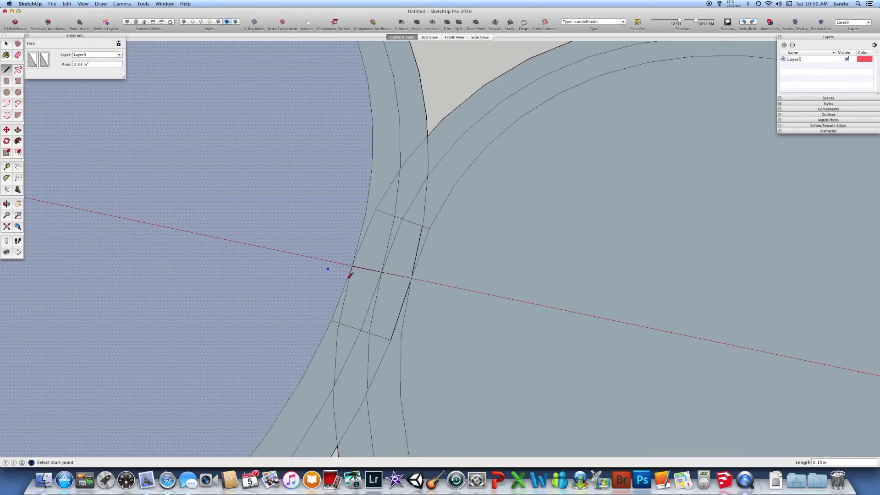
Draw a line across the middle of the larger gear's tooth and two slanted lines tapering its tip corners.
click(402, 309)
click(342, 294)
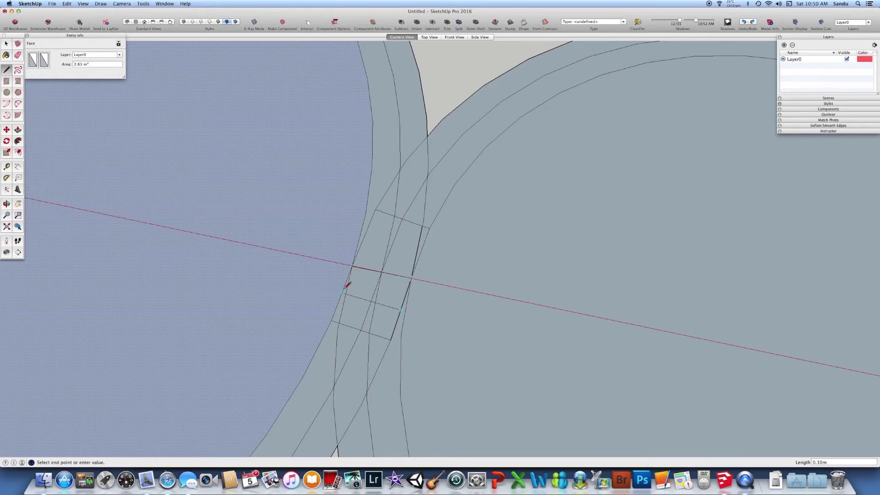
click(395, 324)
click(362, 329)
click(407, 293)
click(382, 272)
Draw a line across the middle of the smaller gear's tooth and two slanted lines tapering its tip corners.
click(367, 232)
click(417, 250)
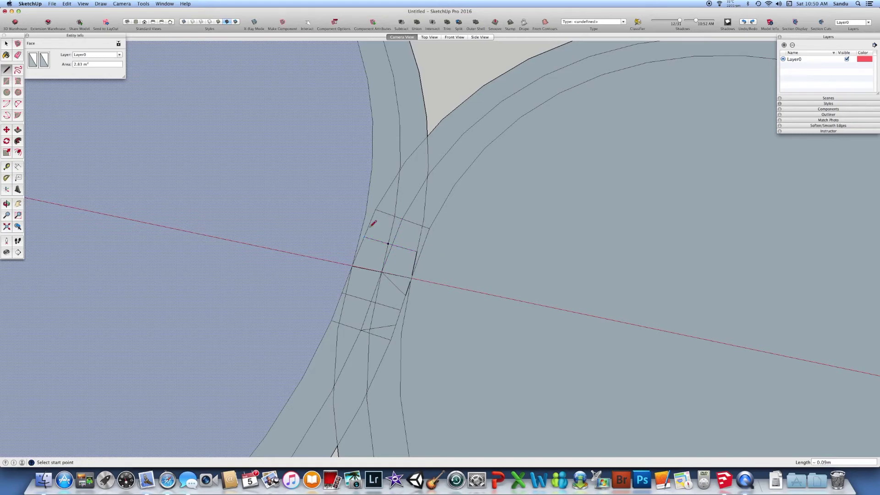
click(370, 222)
click(402, 219)
click(359, 250)
click(382, 272)
Erase the outer and pitch circles of both gears, leaving only the inner circles.
key(e)
scroll(420, 169, down, 2)
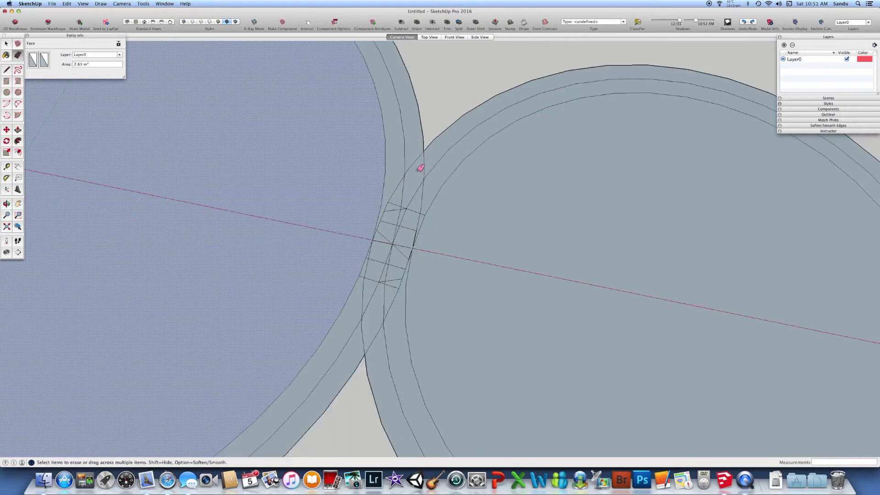
click(428, 147)
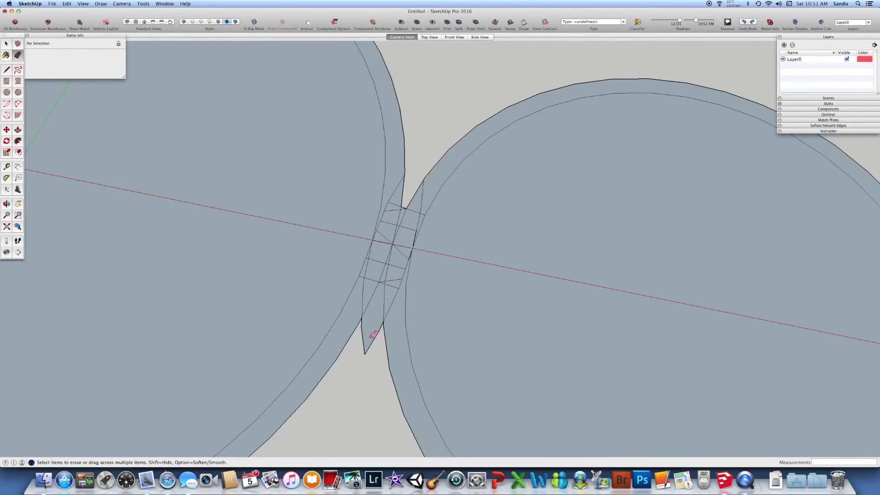
click(362, 315)
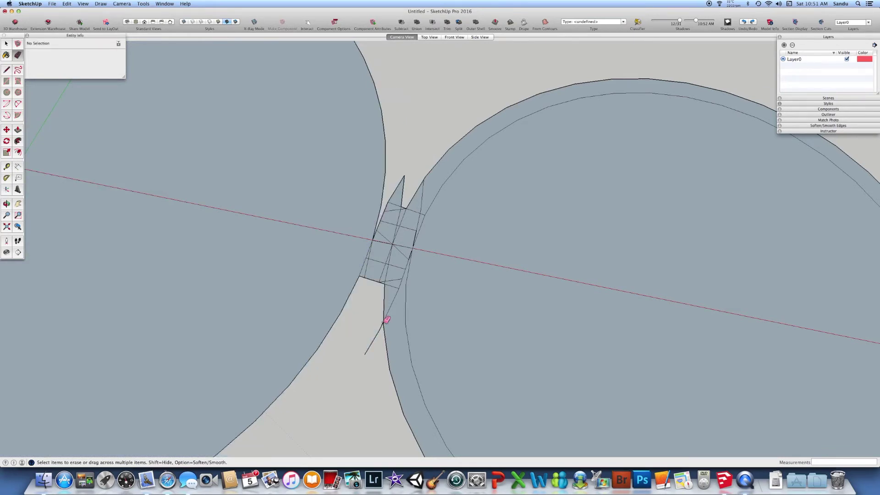
drag(387, 319, 379, 309)
Erase the leftover corner and construction edges around and inside the larger gear's tooth, below the red axis.
scroll(404, 252, up, 3)
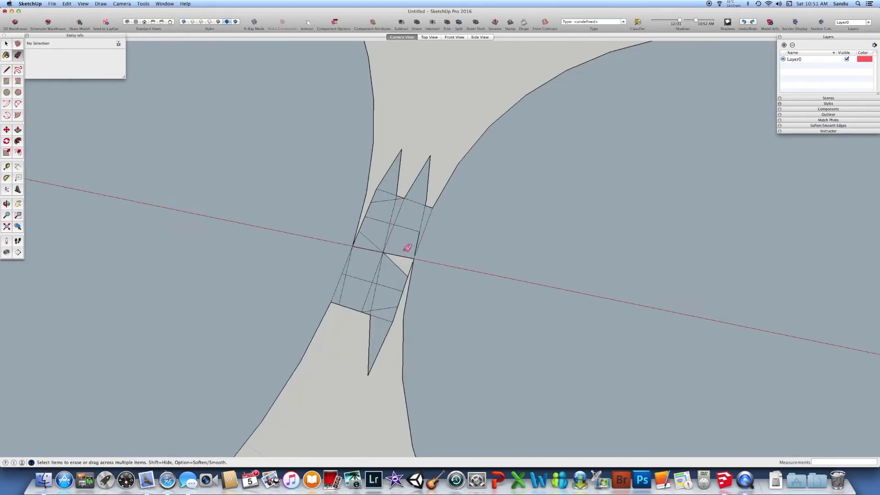
scroll(413, 268, up, 2)
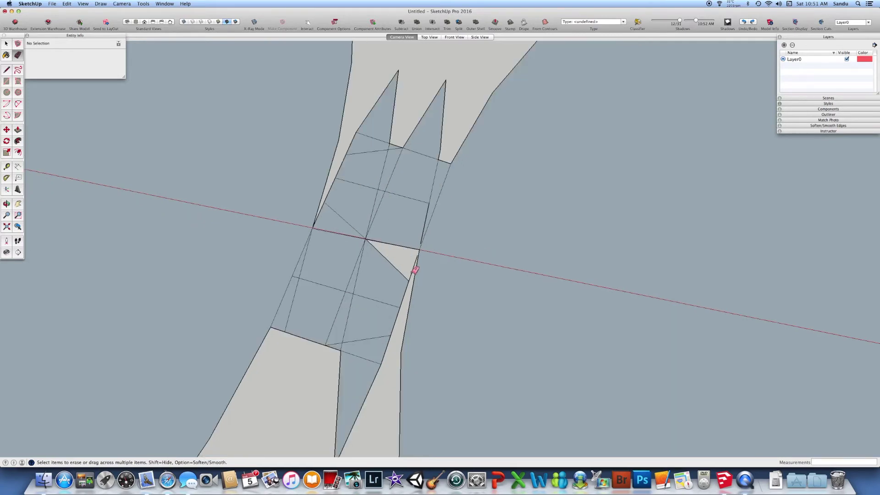
drag(384, 360, 345, 350)
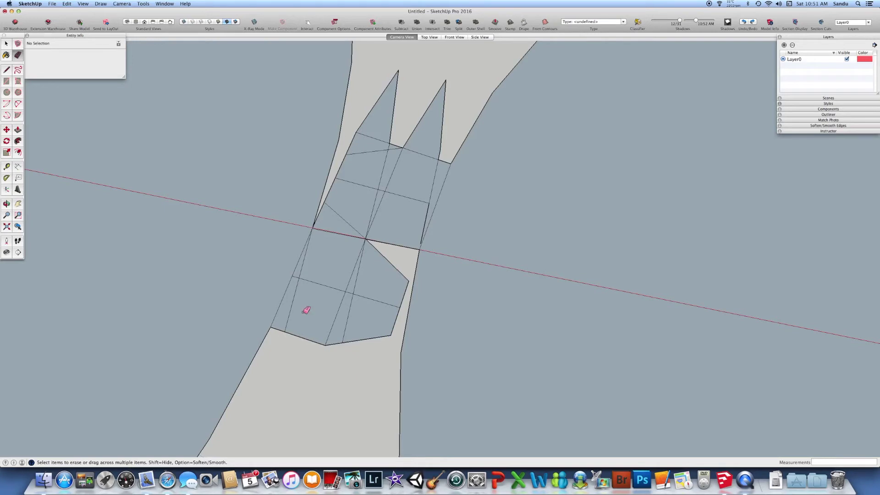
mouse_move(294, 314)
mouse_down()
mouse_move(310, 280)
mouse_move(300, 278)
mouse_move(357, 287)
mouse_up()
Erase the leftover spikes, corners and inner construction edges around the smaller gear's tooth, above the red axis.
scroll(351, 233, down, 2)
scroll(338, 212, up, 3)
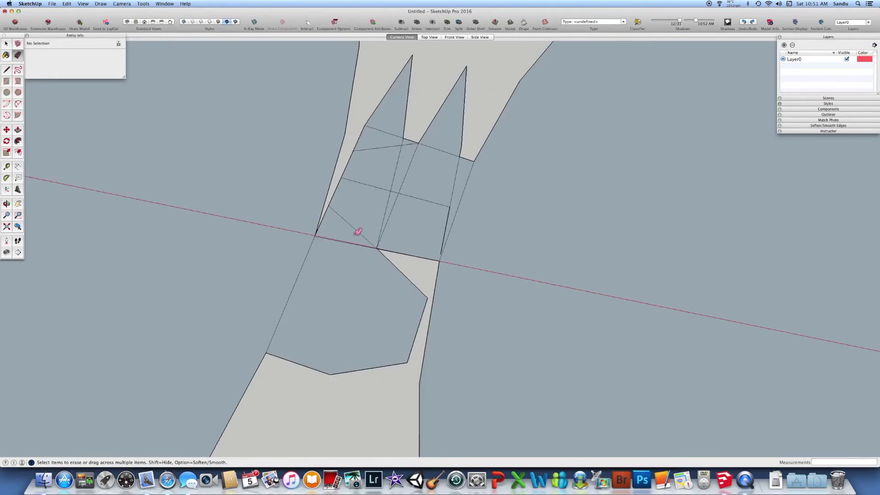
scroll(321, 214, up, 2)
click(314, 212)
scroll(366, 238, down, 2)
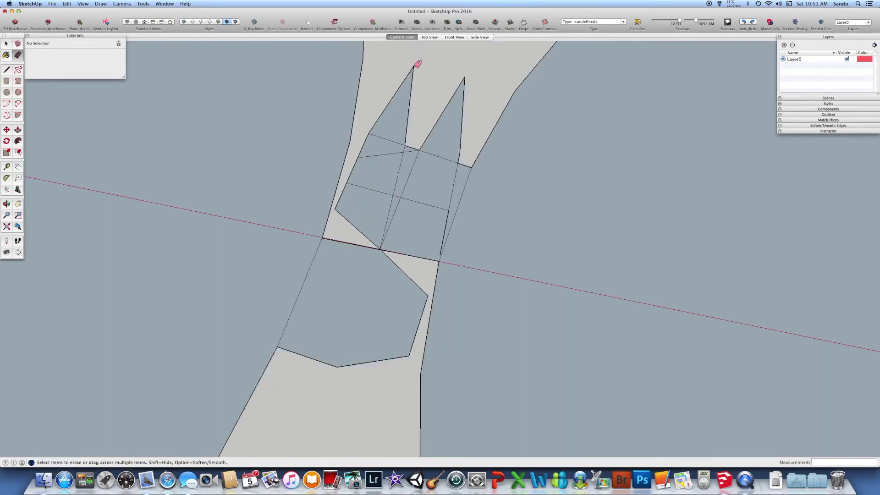
drag(415, 65, 414, 68)
drag(467, 76, 464, 79)
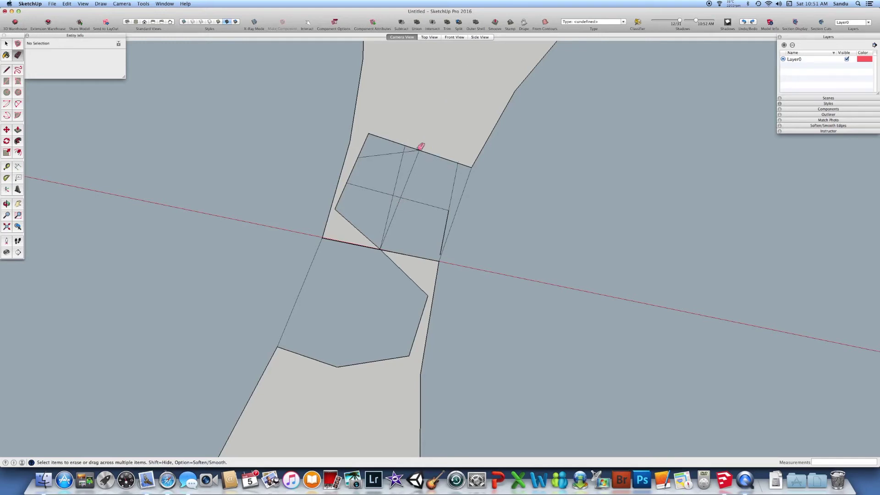
drag(372, 131, 403, 147)
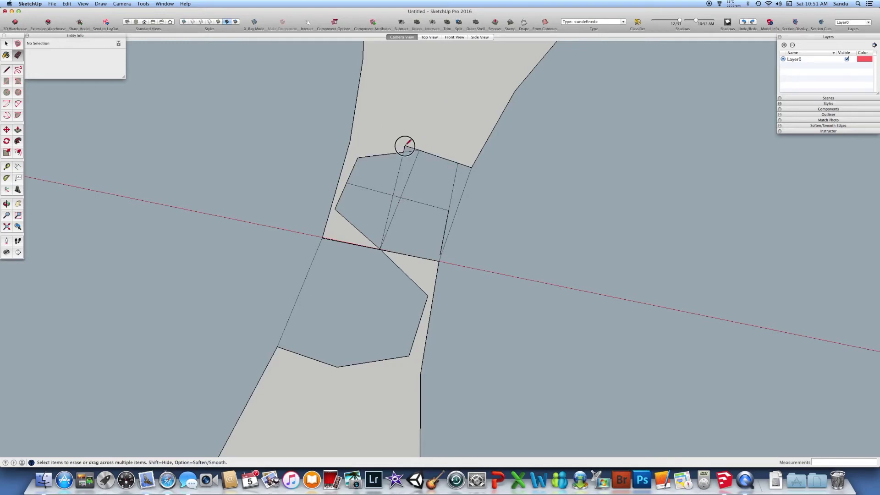
drag(403, 194, 392, 193)
click(452, 197)
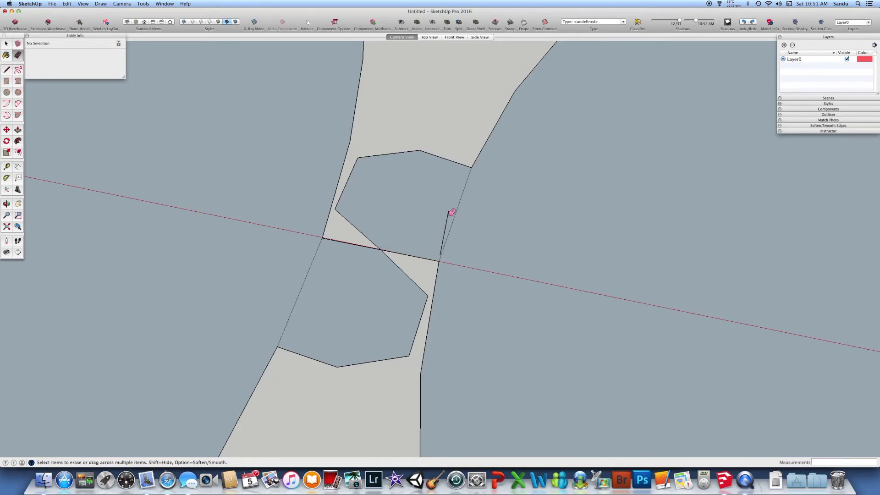
click(449, 212)
Try to copy the larger gear's tooth by rotating it 12° about that gear's centre.
scroll(440, 206, down, 15)
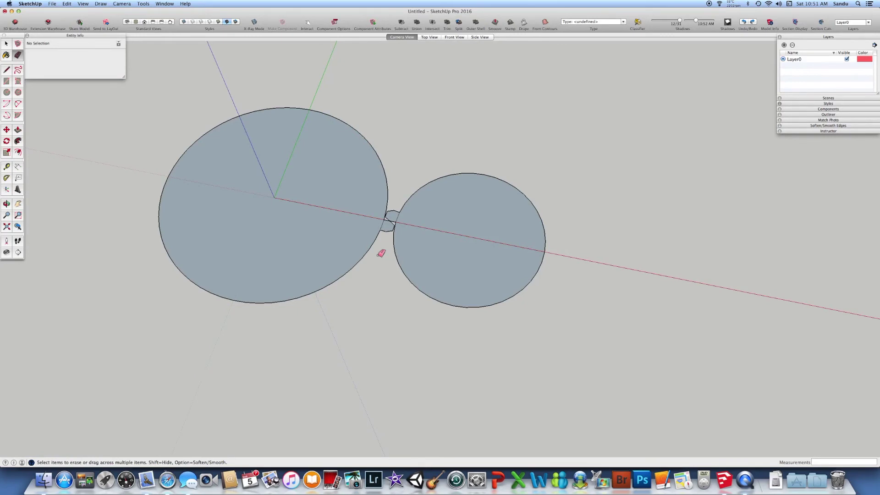
scroll(387, 219, up, 3)
mouse_move(387, 218)
middle_down()
mouse_move(422, 276)
mouse_move(403, 249)
middle_up()
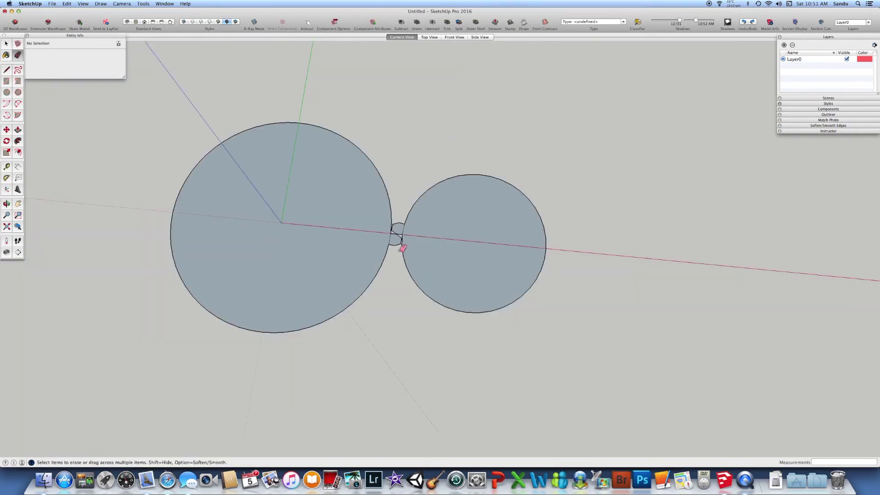
key(space)
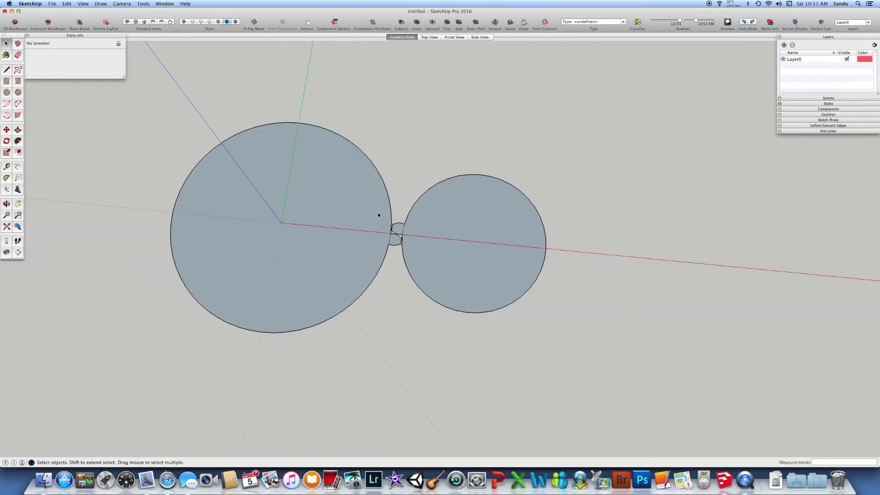
scroll(393, 236, up, 6)
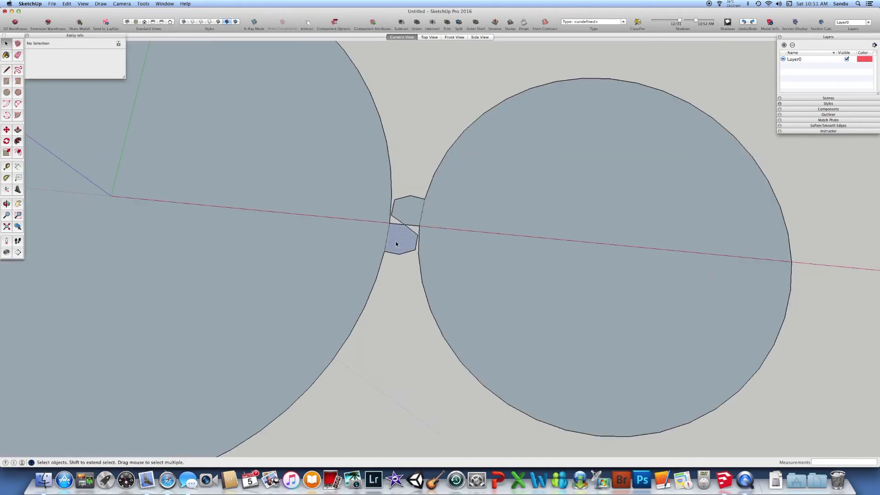
triple_click(397, 244)
click(397, 239)
double_click(396, 240)
scroll(349, 235, down, 3)
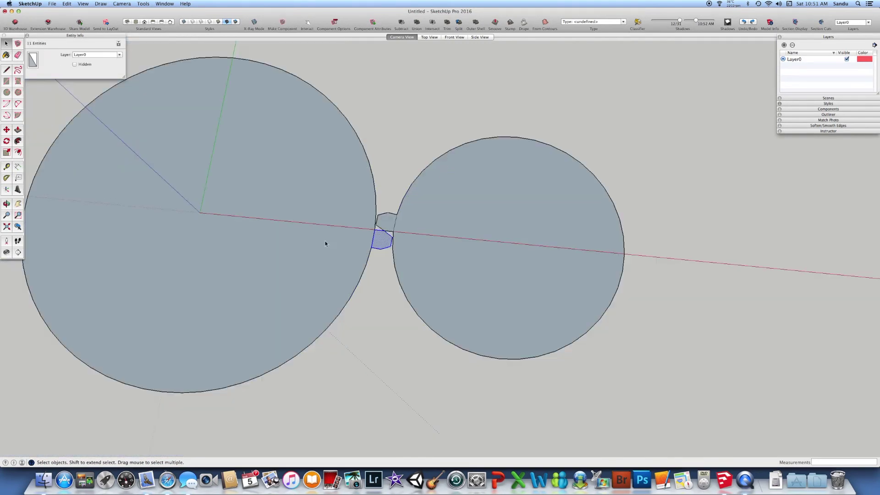
click(8, 143)
click(200, 212)
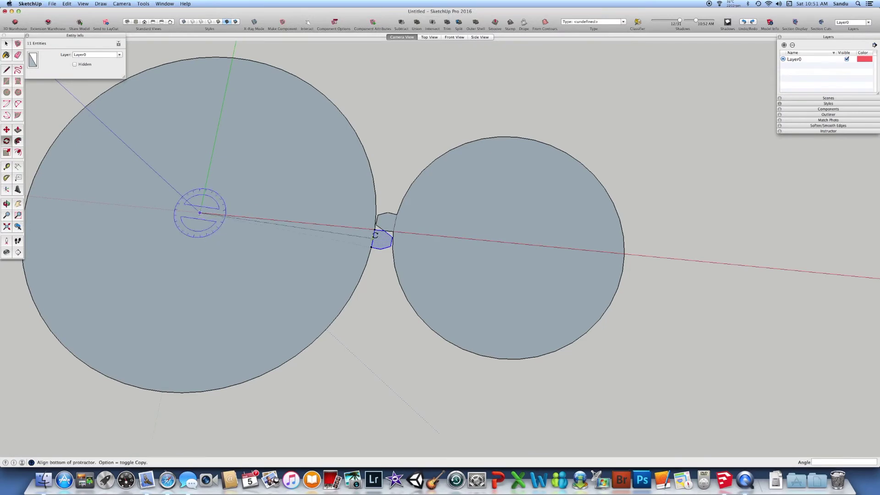
click(375, 235)
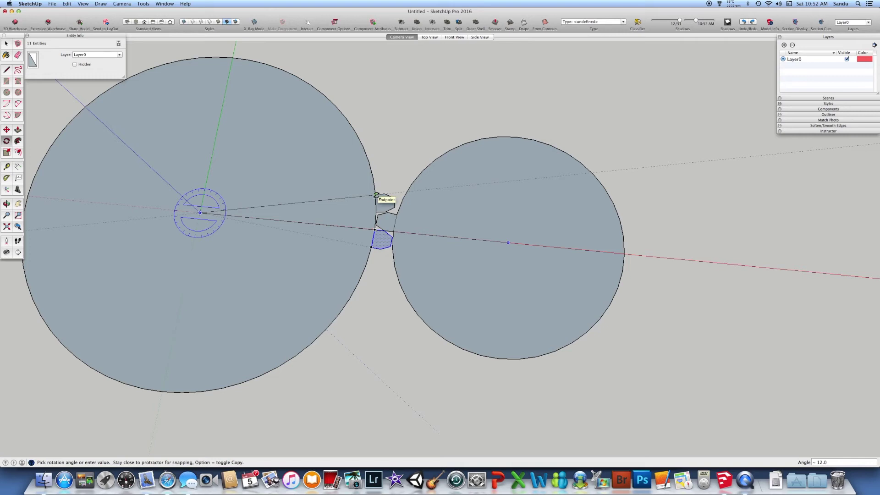
click(377, 195)
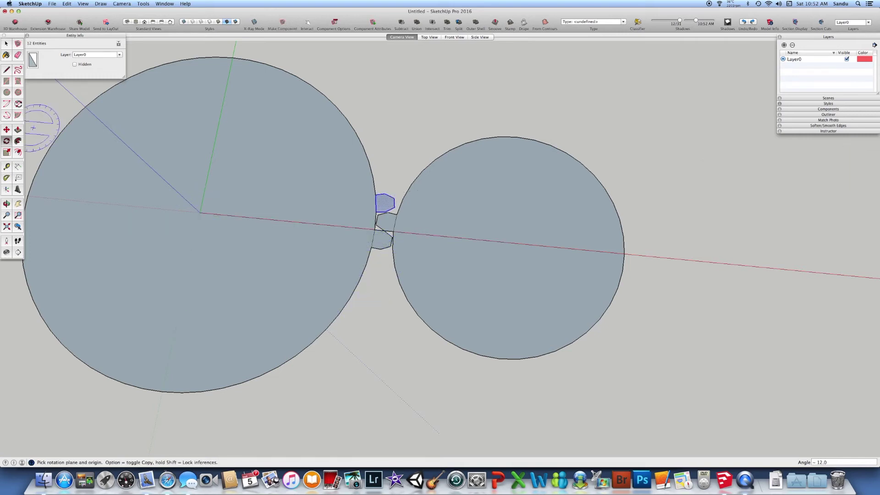
Delete the rotated tooth copy from the larger gear.
key(space)
click(385, 222)
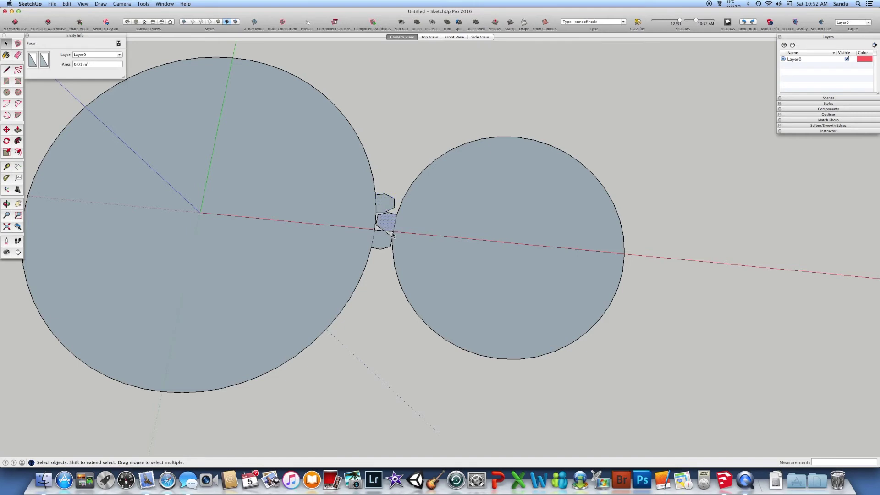
double_click(390, 225)
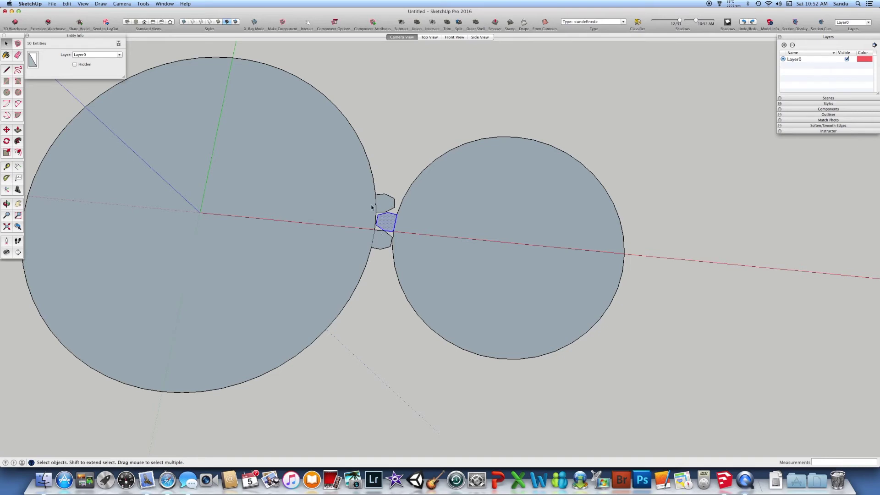
click(397, 207)
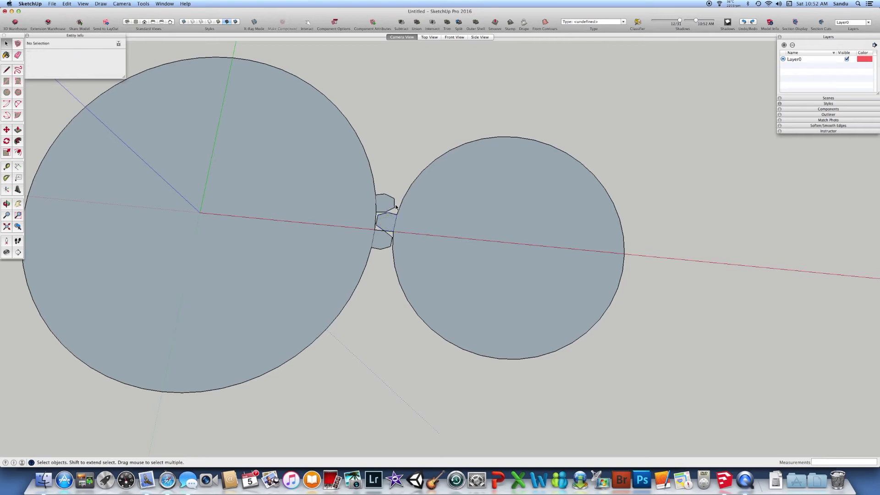
click(385, 202)
key(Delete)
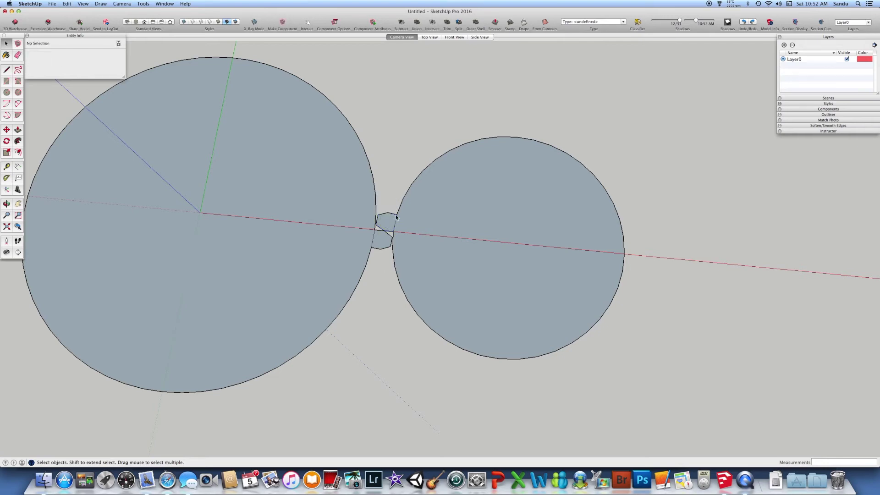
Rotate-copy the larger gear's tooth by 12° about the gear's centre and multiply it x30 around the rim.
double_click(386, 246)
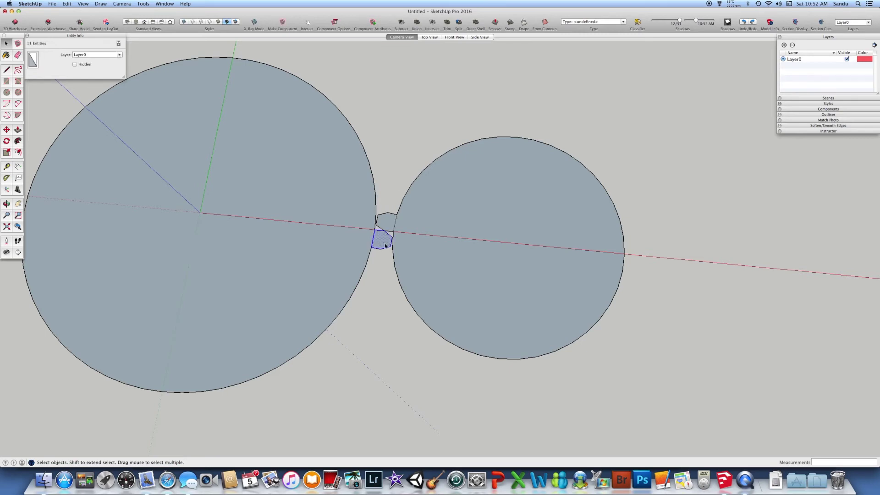
click(6, 141)
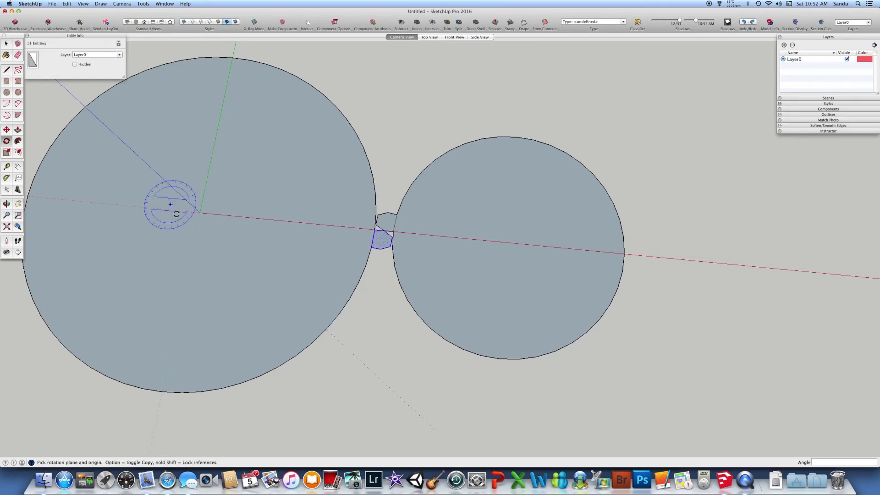
key(Escape)
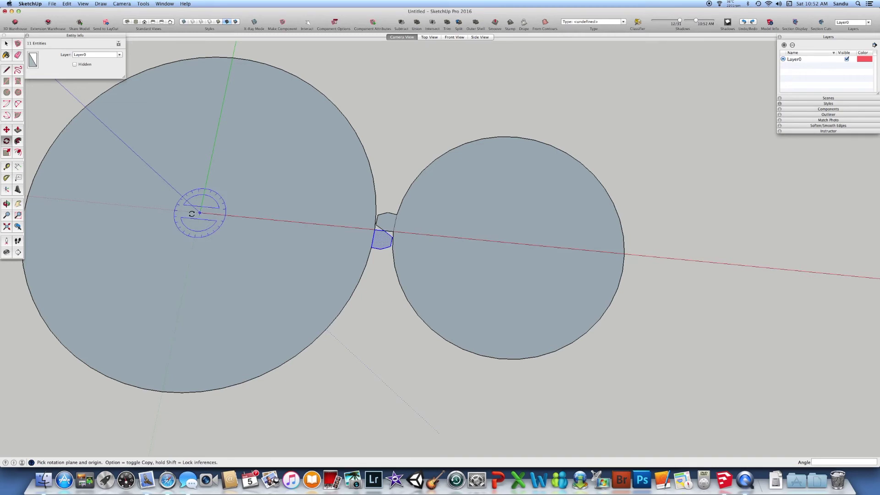
click(200, 213)
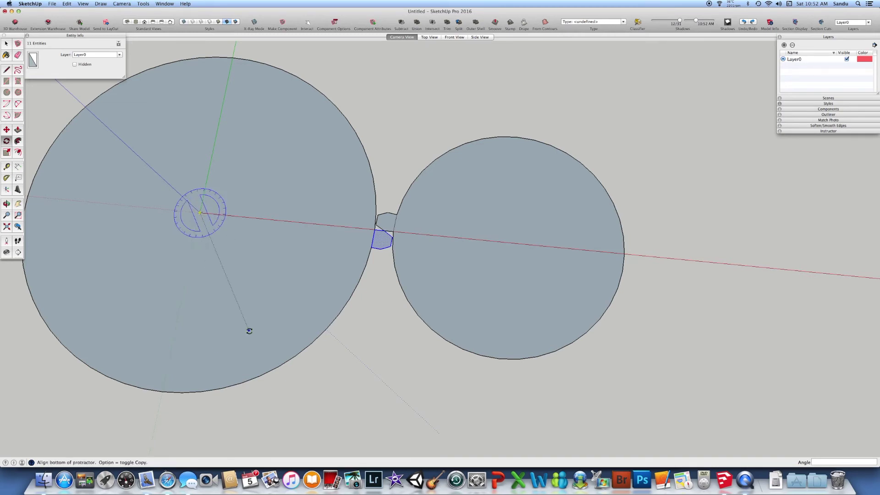
click(373, 246)
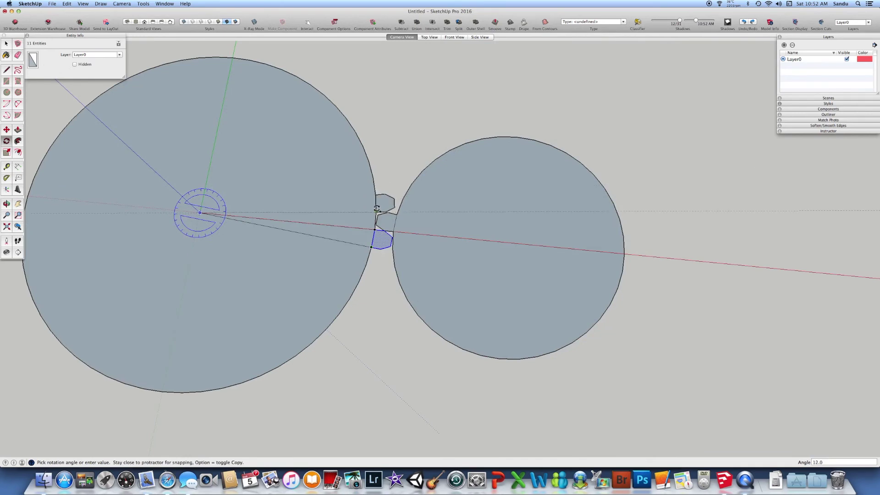
scroll(376, 211, up, 4)
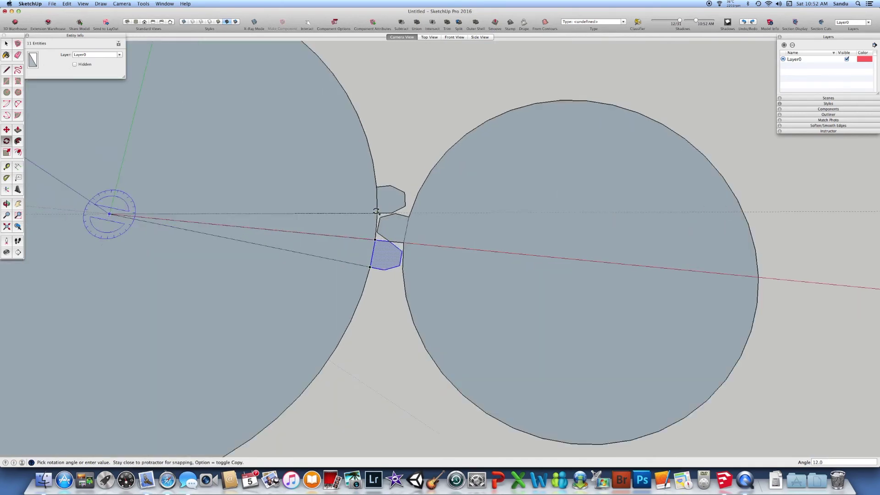
click(376, 211)
text(x30)
key(Return)
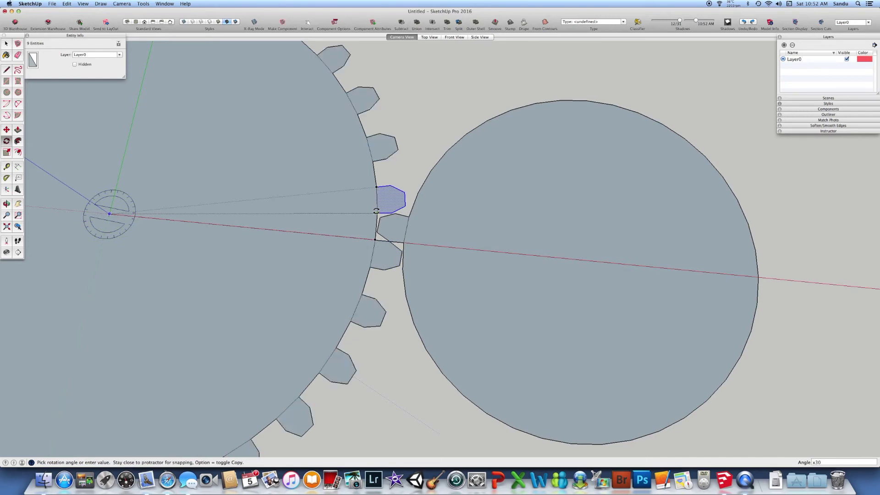
Rotate-copy the smaller gear's tooth by 18° about that gear's centre and multiply it x40 around the rim.
scroll(376, 211, down, 5)
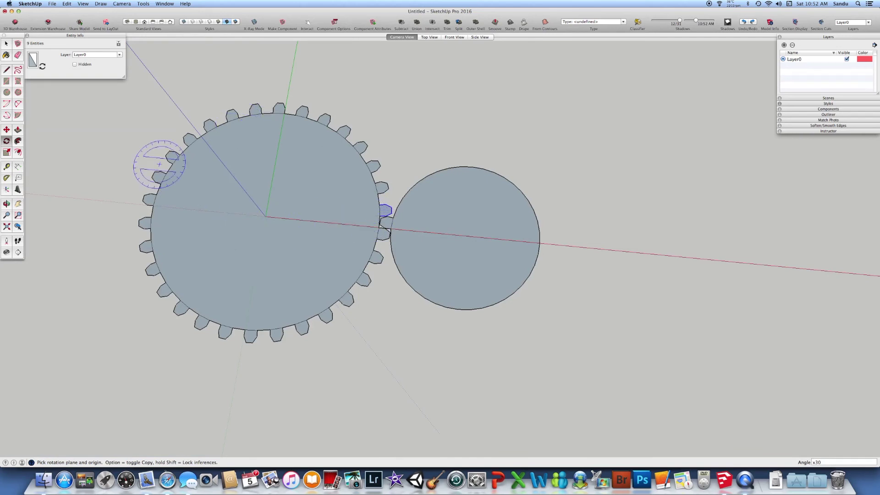
key(space)
scroll(392, 222, up, 3)
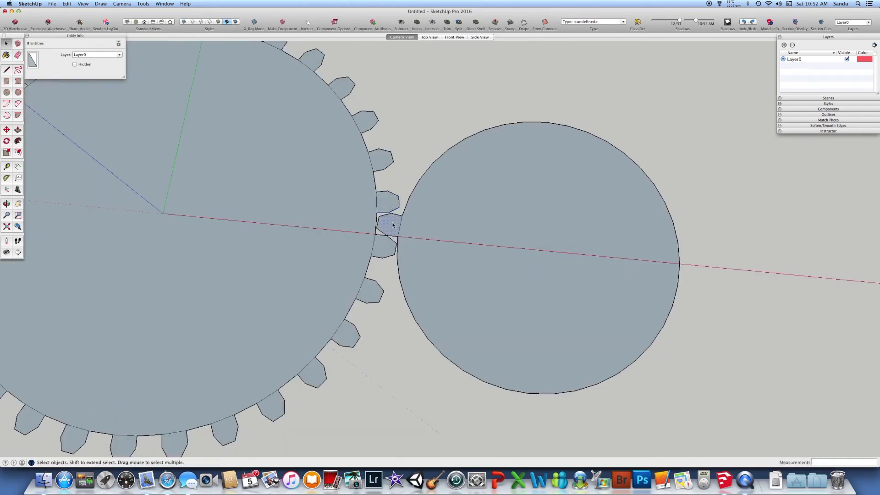
shift+click(397, 227)
click(7, 142)
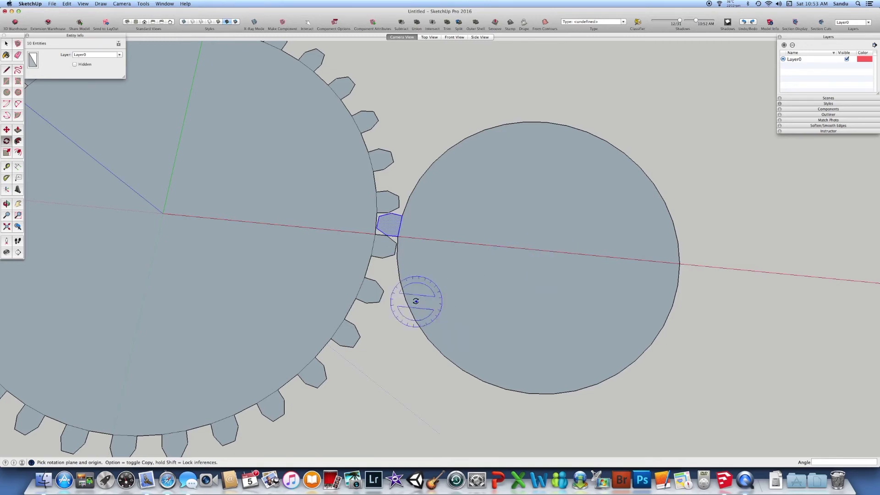
click(539, 249)
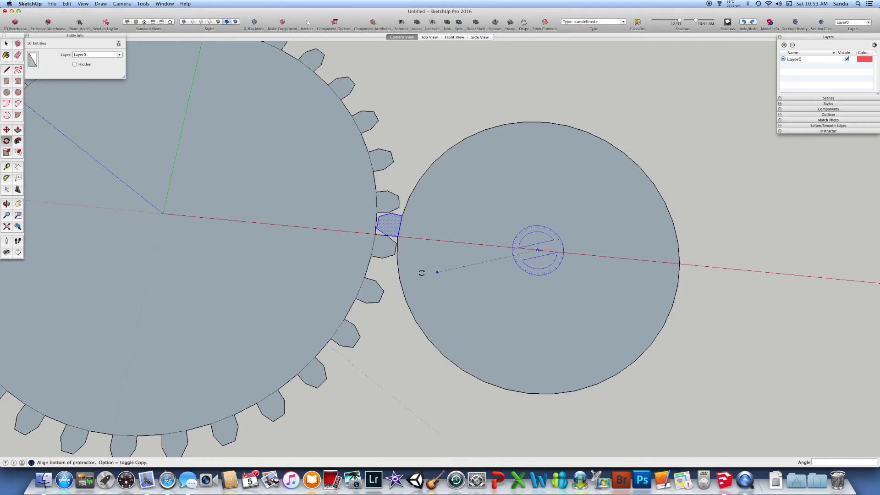
click(400, 237)
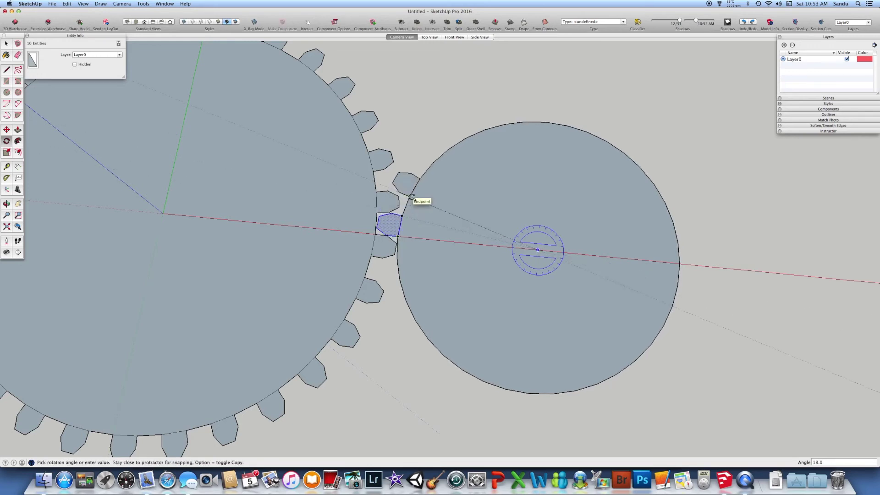
click(412, 197)
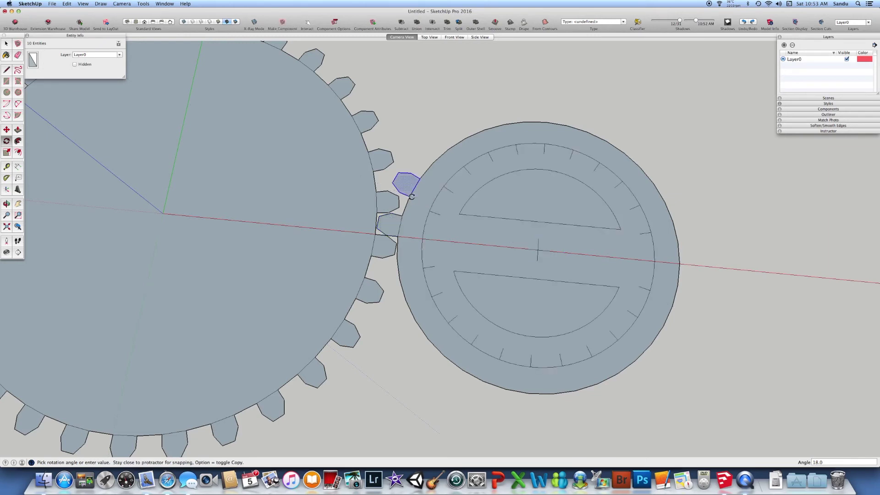
text(x40)
key(Return)
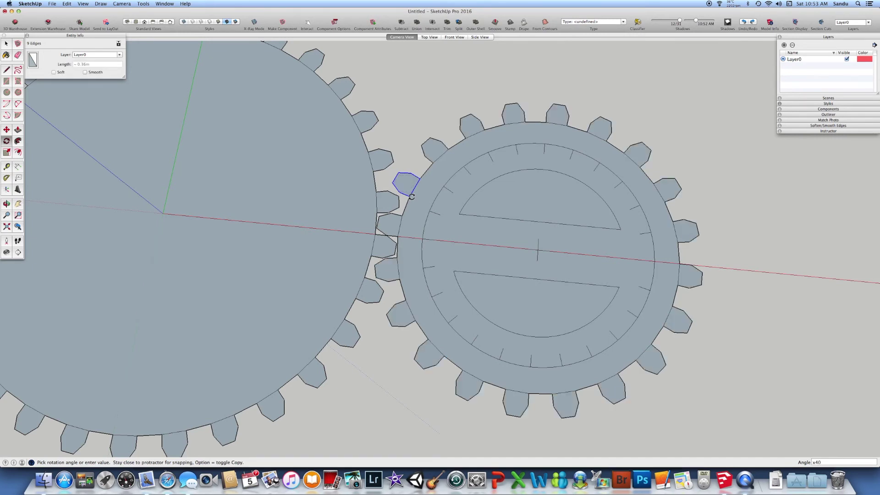
Draw a concentric circle with a radius of about 0.80 m inside the larger gear.
scroll(412, 196, down, 3)
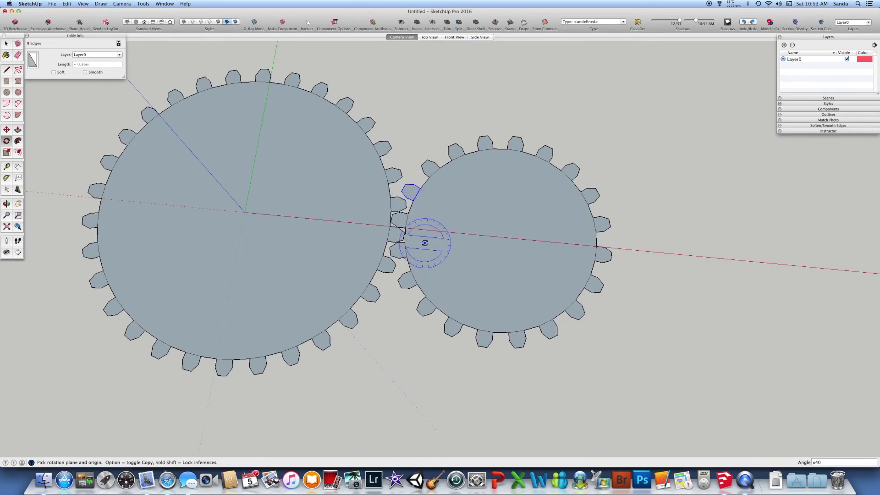
scroll(425, 243, down, 3)
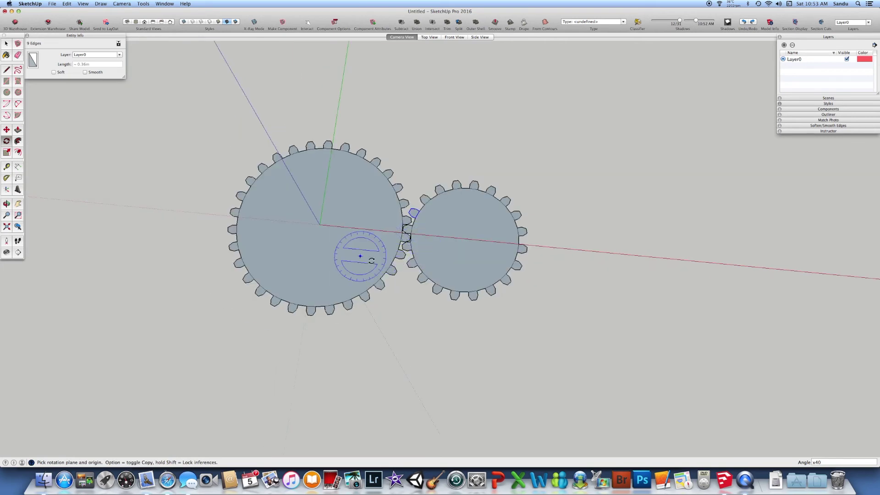
middle_drag(360, 256, 393, 202)
scroll(357, 236, up, 2)
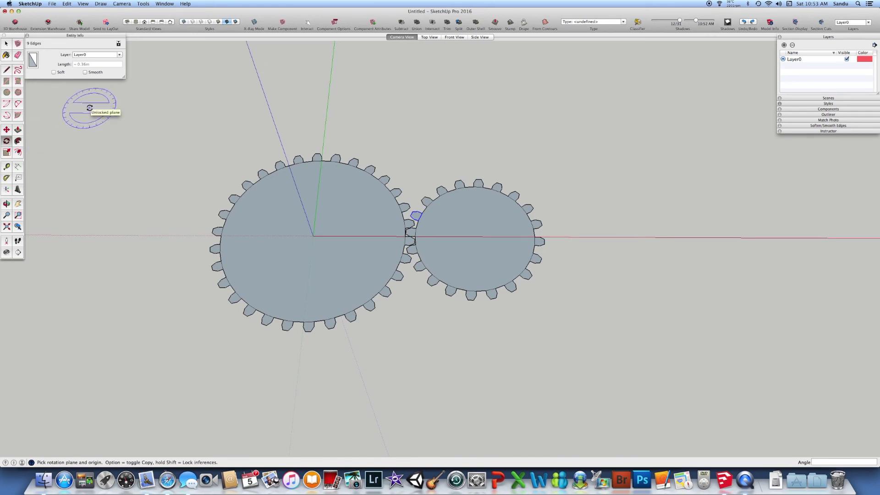
key(c)
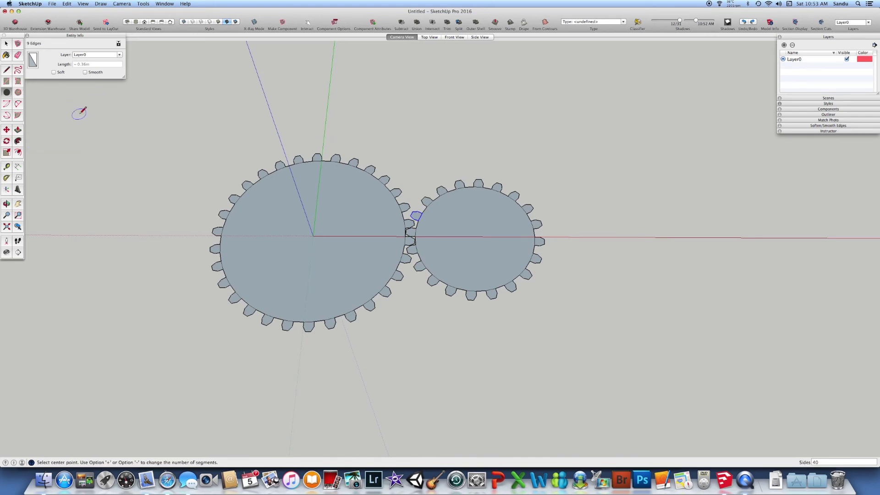
scroll(348, 256, up, 2)
click(295, 226)
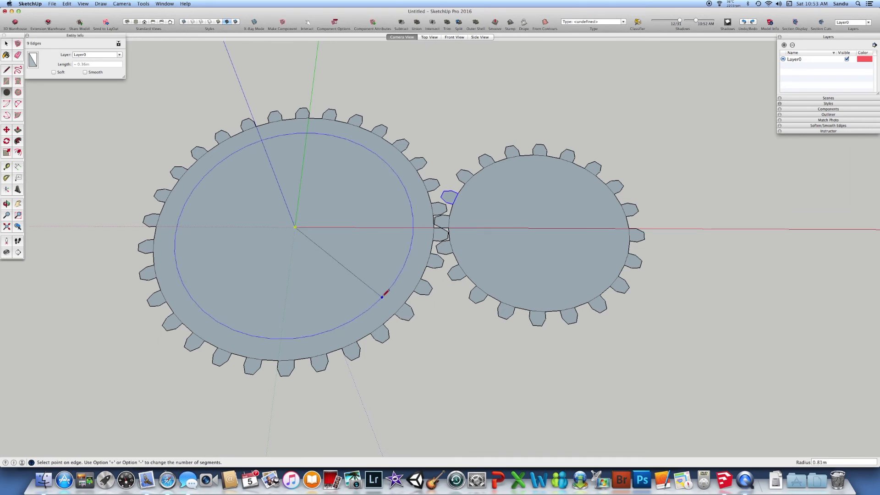
click(382, 295)
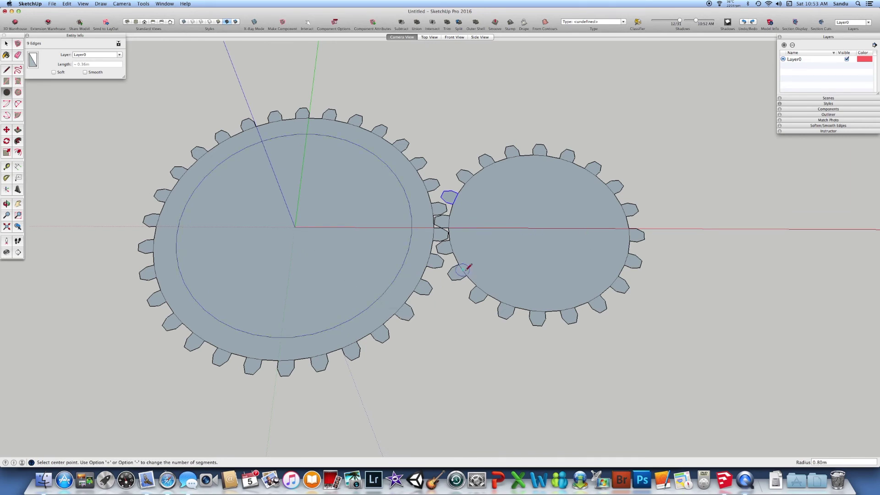
Draw a concentric circle with a 0.5 m radius inside the smaller gear.
click(539, 229)
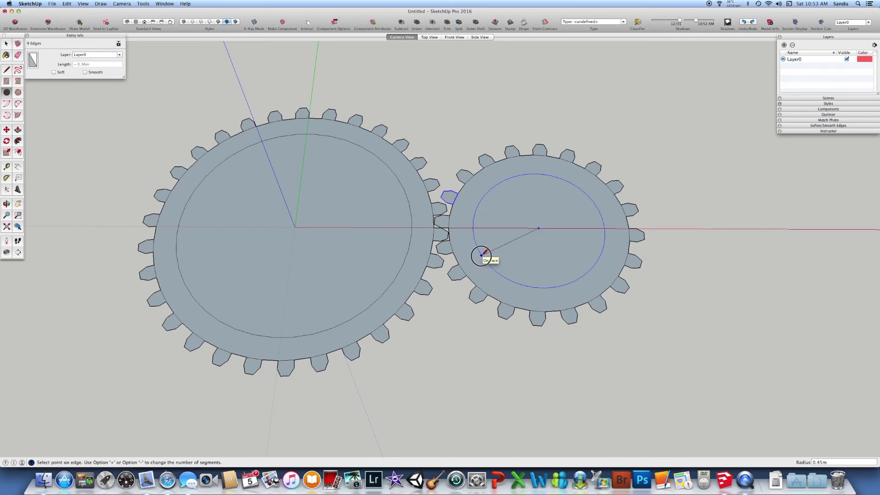
text(.5)
key(Return)
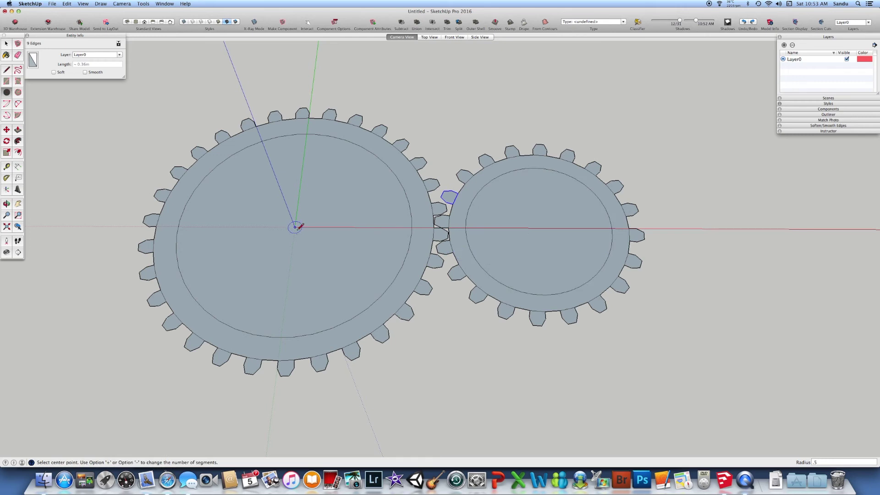
Draw a hub circle with a 0.1 m radius at the larger gear's centre.
click(294, 227)
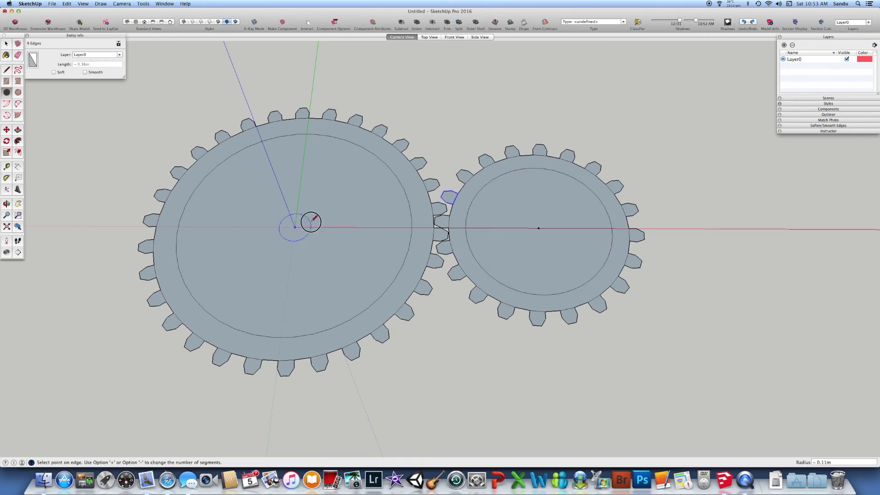
text(.1)
key(Return)
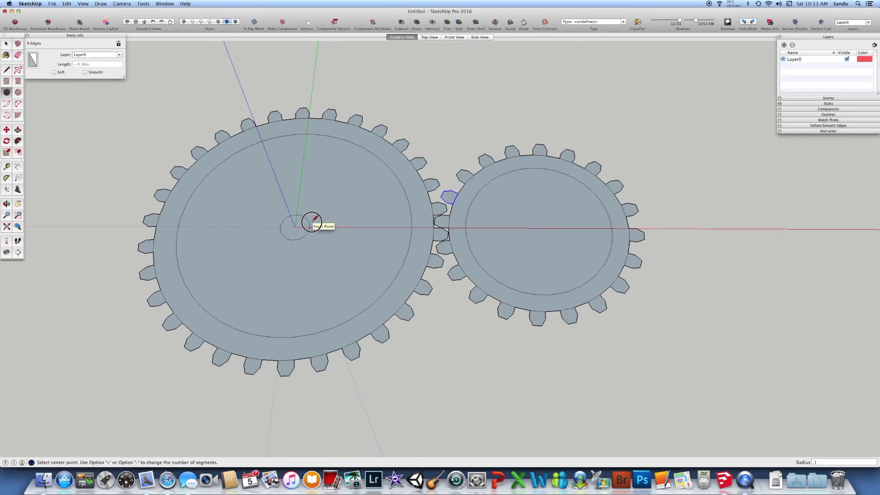
Draw a circle with a 0.6 m radius from the smaller gear's centre, just inside its rim.
click(538, 228)
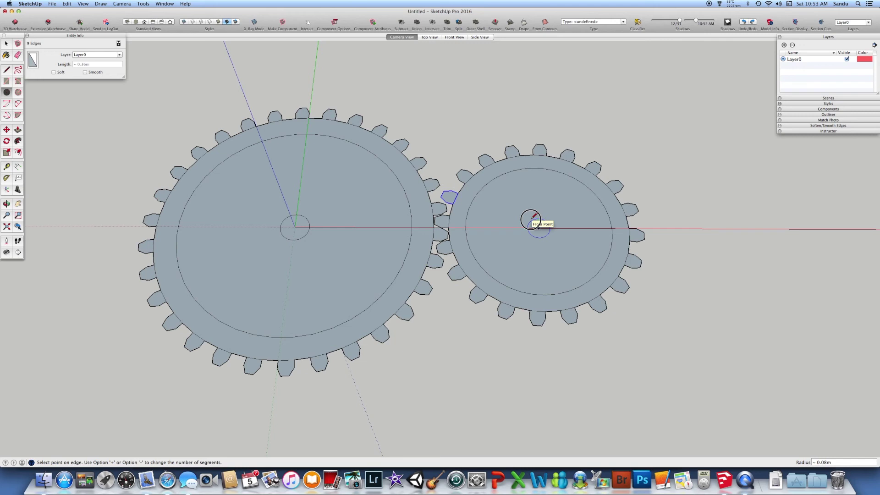
text(.6)
key(Return)
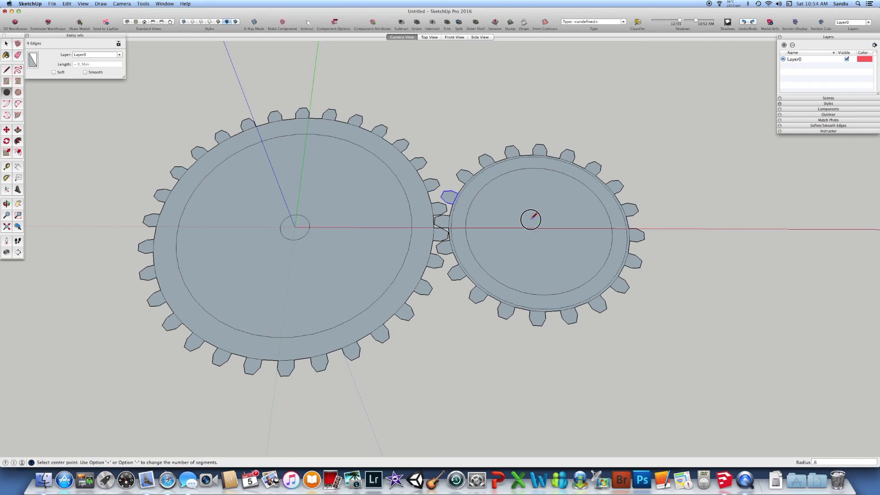
Draw a circle with a 0.2 m radius on the red axis between the larger gear's hub and inner circle.
scroll(513, 236, down, 2)
scroll(479, 233, up, 4)
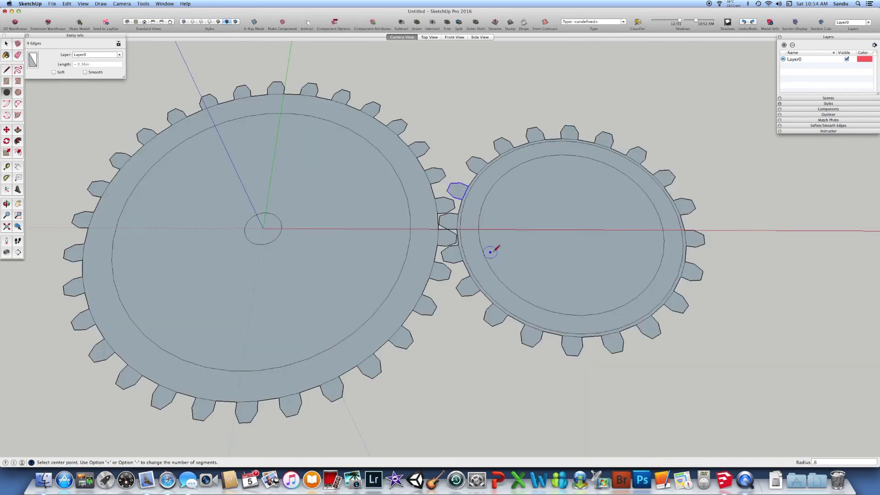
scroll(490, 251, down, 3)
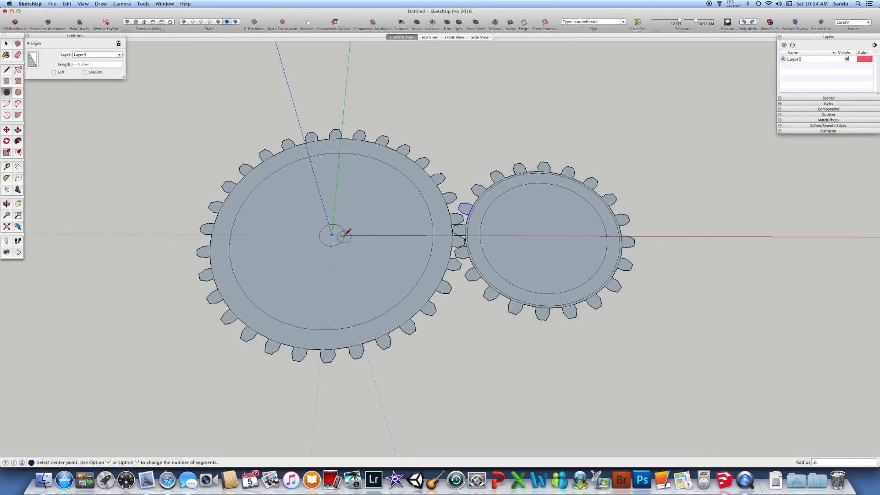
click(380, 235)
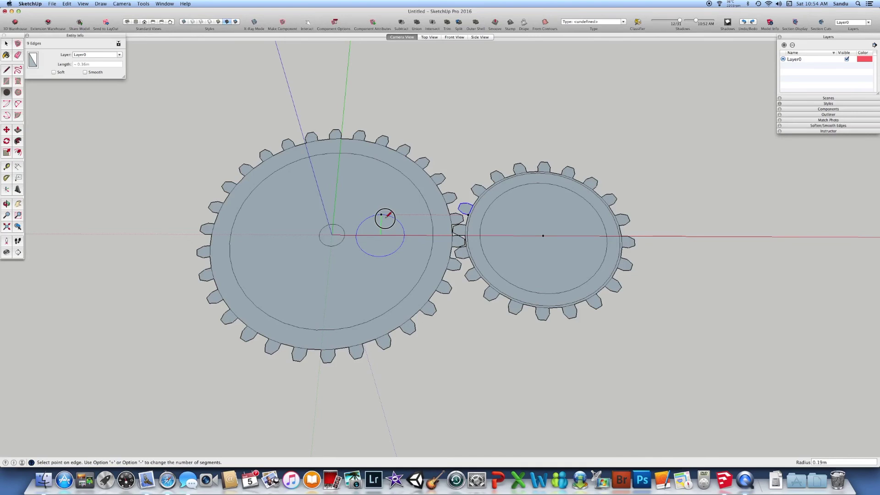
text(.2)
key(Return)
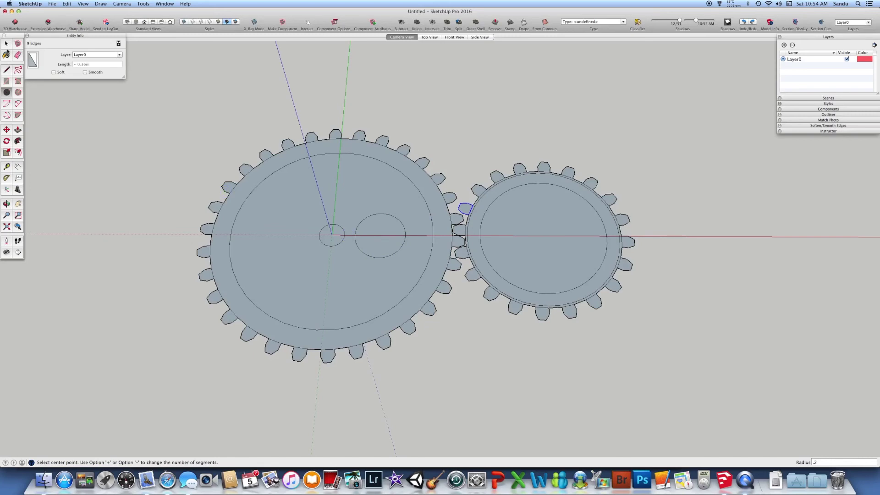
Try to rotate-copy the 0.2 m circle by 75° about the larger gear's centre and multiply it x4.
key(space)
click(379, 238)
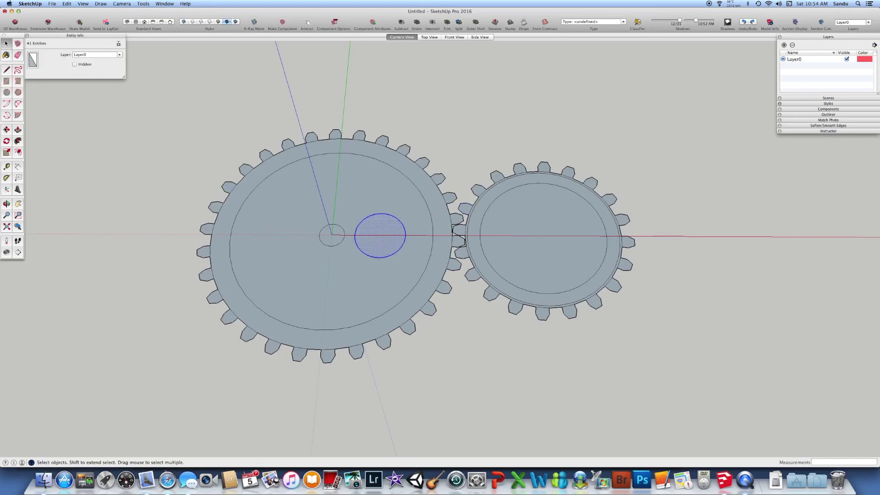
click(6, 141)
click(332, 236)
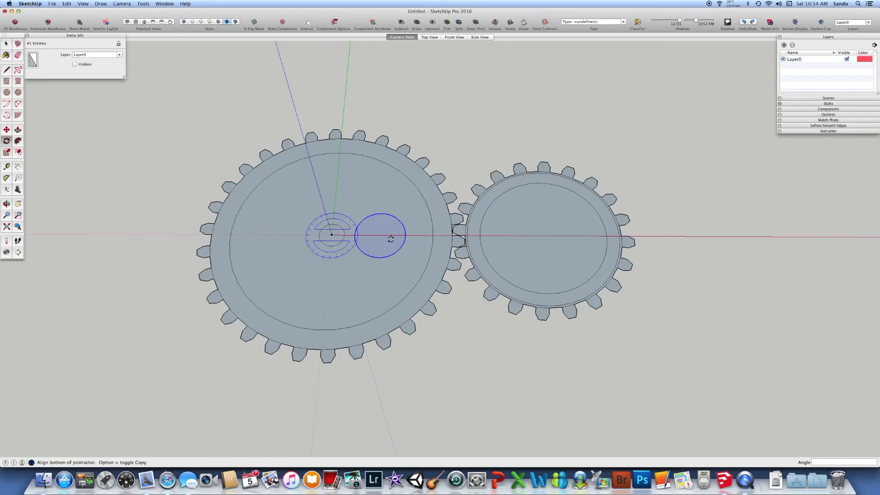
click(383, 235)
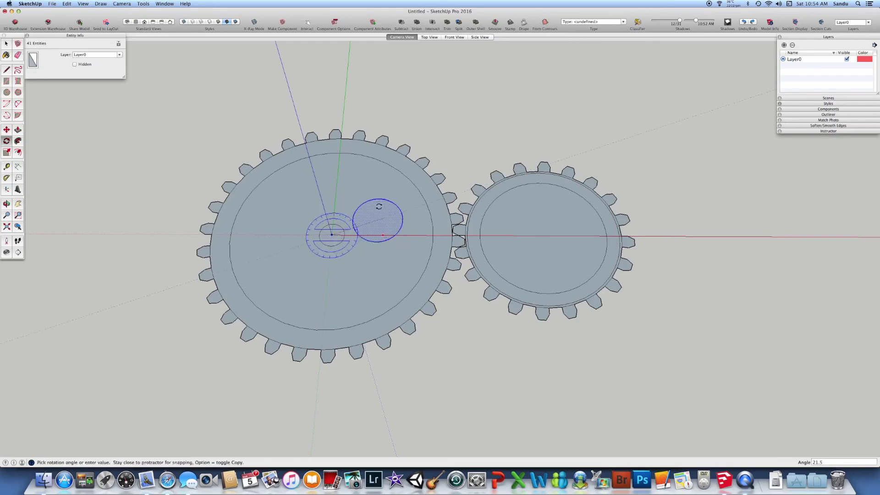
key(alt)
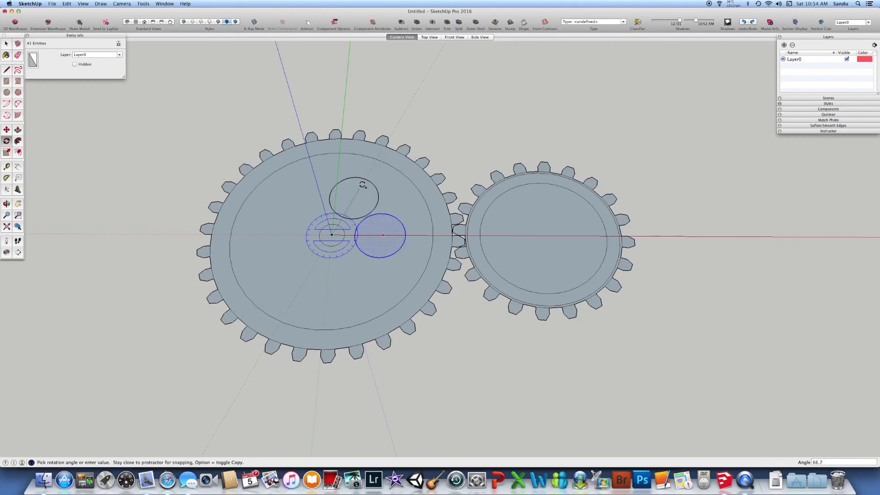
text(75)
key(Return)
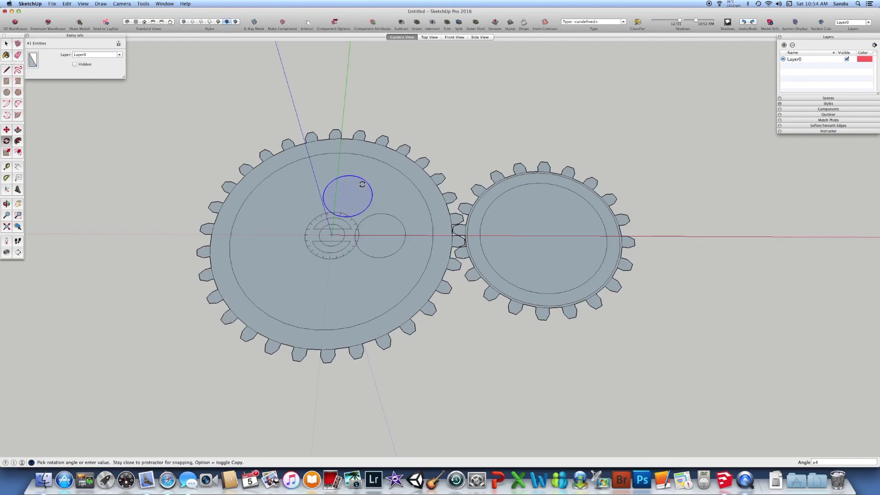
key(Return)
Undo the rotated copy and the 0.2 m circle inside the larger gear.
key(super+z)
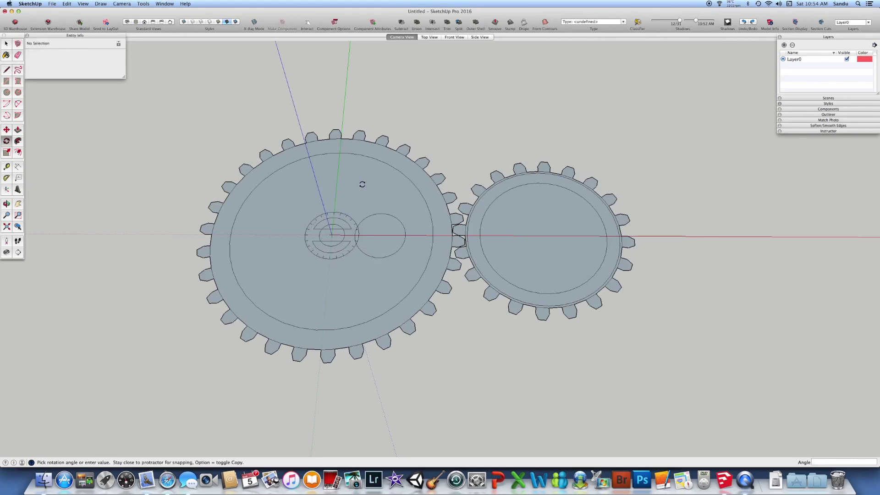
key(super+z)
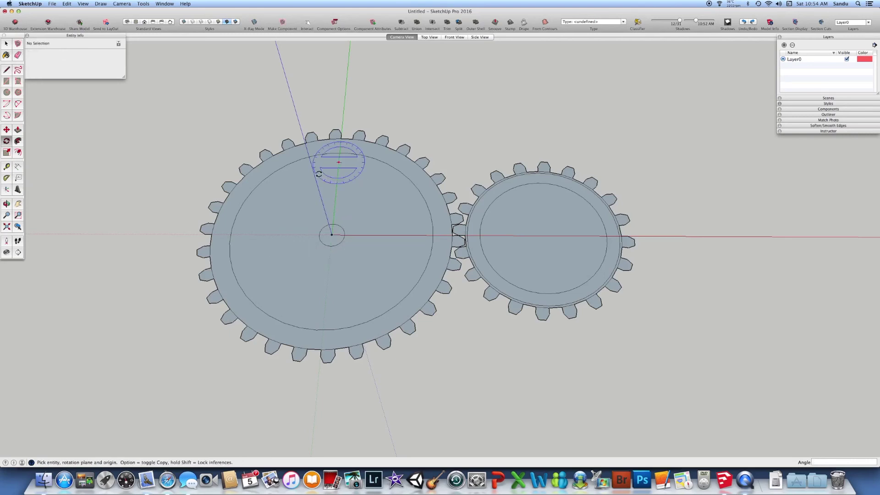
key(Escape)
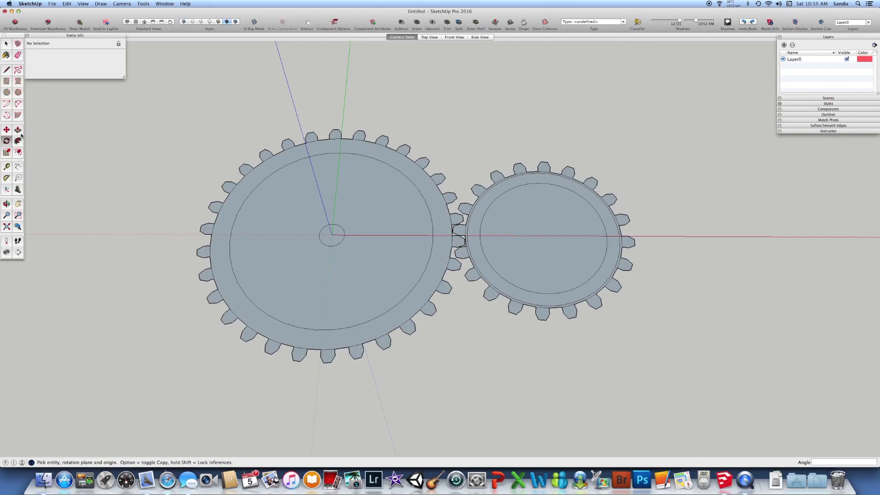
click(18, 129)
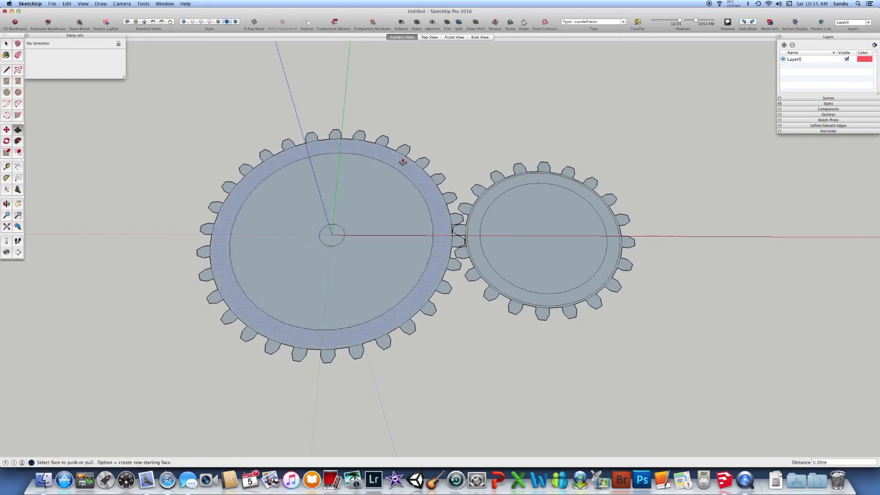
scroll(370, 172, up, 2)
scroll(370, 172, up, 3)
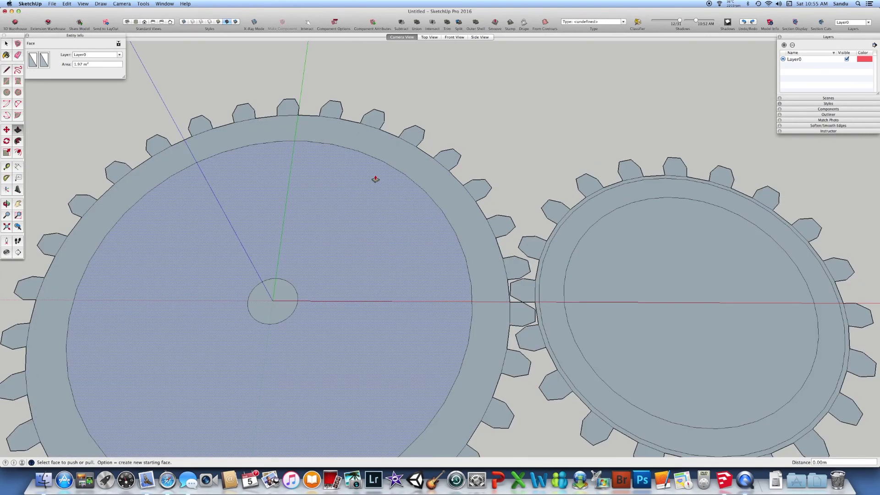
Erase the rim edges between the larger gear's teeth and its body, working around the whole gear.
key(e)
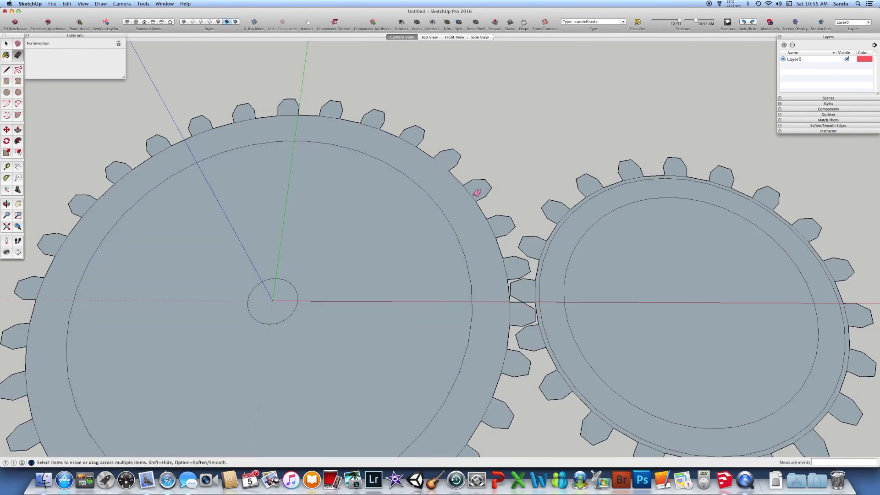
scroll(489, 224, down, 3)
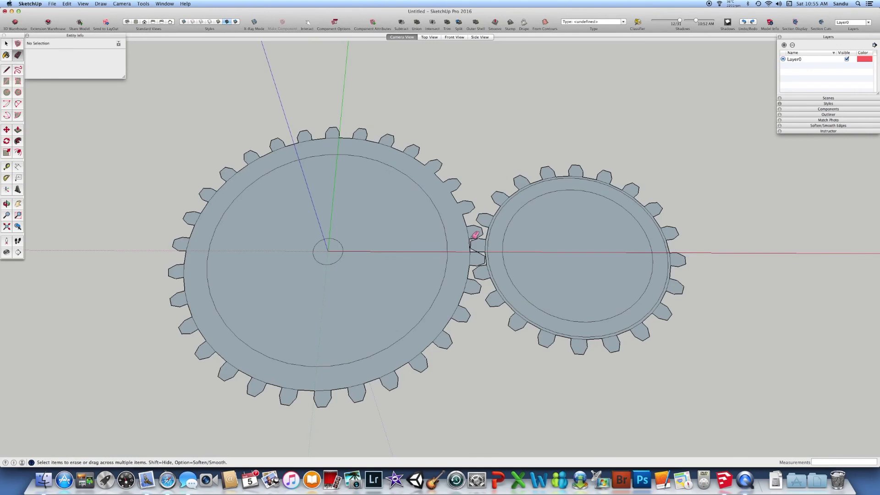
click(476, 258)
click(416, 358)
click(324, 393)
click(290, 389)
click(260, 381)
click(232, 364)
click(196, 324)
click(184, 272)
click(200, 218)
click(236, 175)
click(308, 141)
click(333, 138)
Extrude the larger gear's toothed ring upward by 0.10 m and its inner disc by 0.09 m, leaving the hub circle unextruded.
click(18, 130)
drag(356, 151, 330, 157)
click(330, 157)
middle_drag(330, 157, 300, 173)
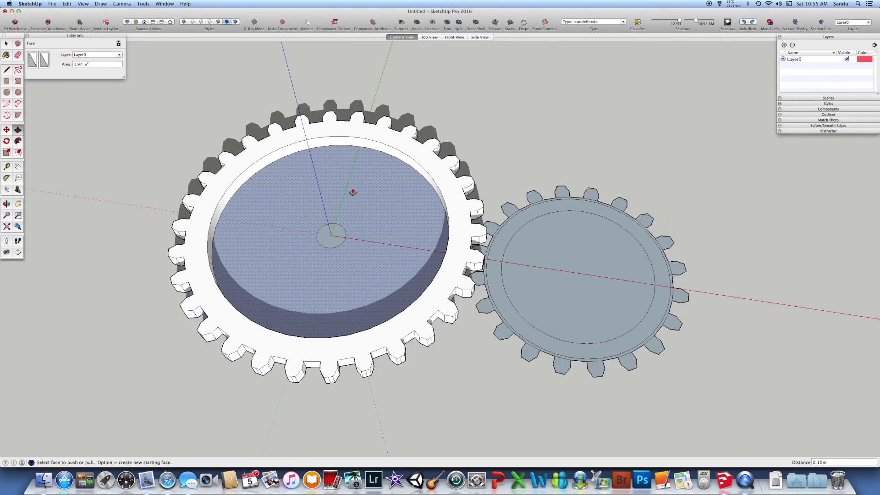
click(315, 203)
scroll(338, 197, down, 2)
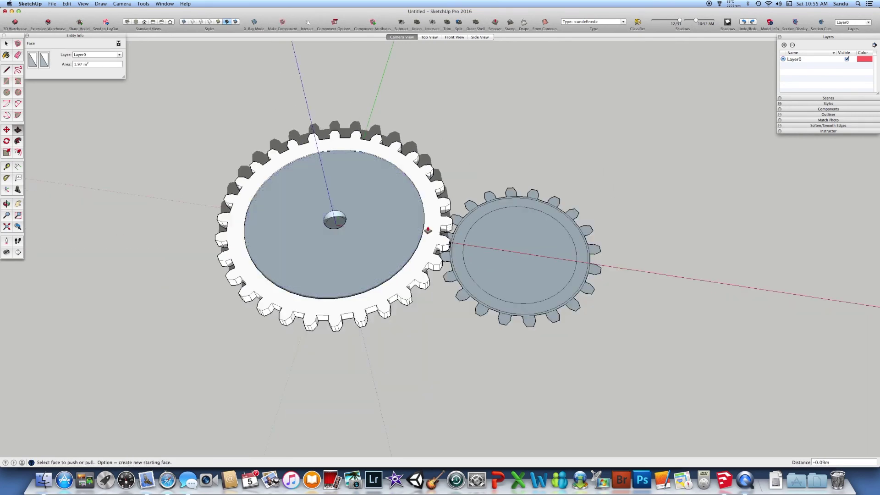
Examine from several angles how the extruded larger gear's teeth mesh with the smaller gear's flat teeth.
scroll(463, 237, up, 2)
scroll(460, 236, up, 3)
middle_drag(458, 234, 445, 261)
scroll(446, 261, down, 3)
scroll(407, 252, up, 2)
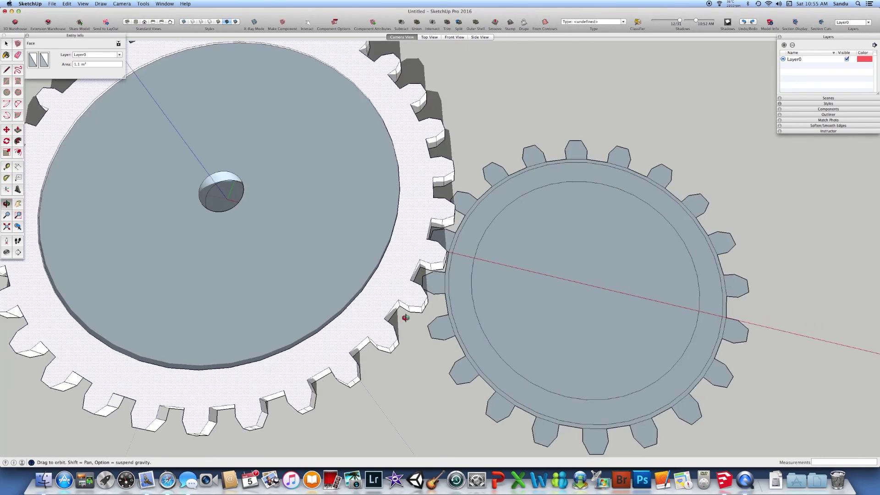
scroll(406, 271, down, 1)
key(p)
scroll(409, 269, down, 2)
middle_drag(409, 270, 435, 224)
scroll(436, 224, down, 2)
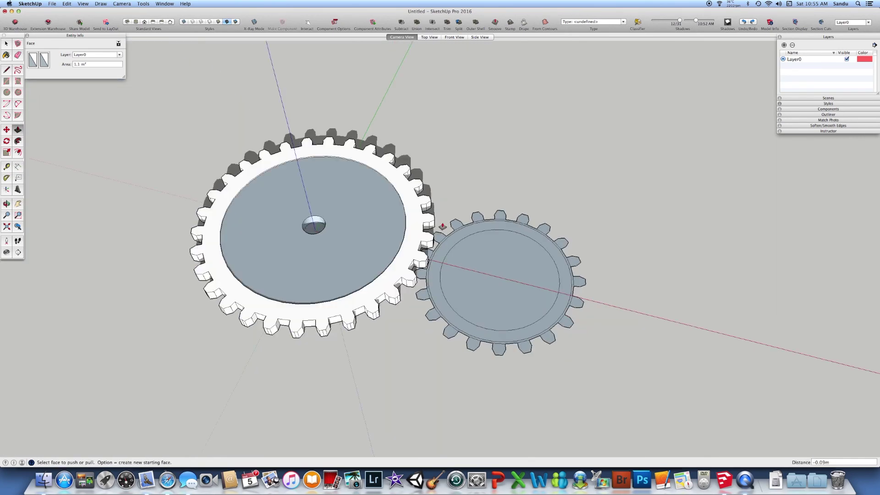
scroll(436, 224, up, 3)
scroll(436, 224, down, 2)
middle_drag(436, 224, 392, 232)
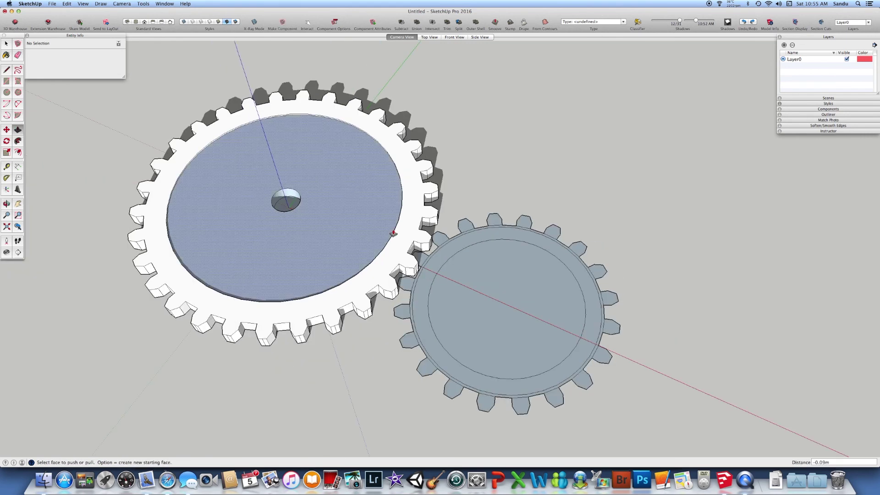
click(393, 232)
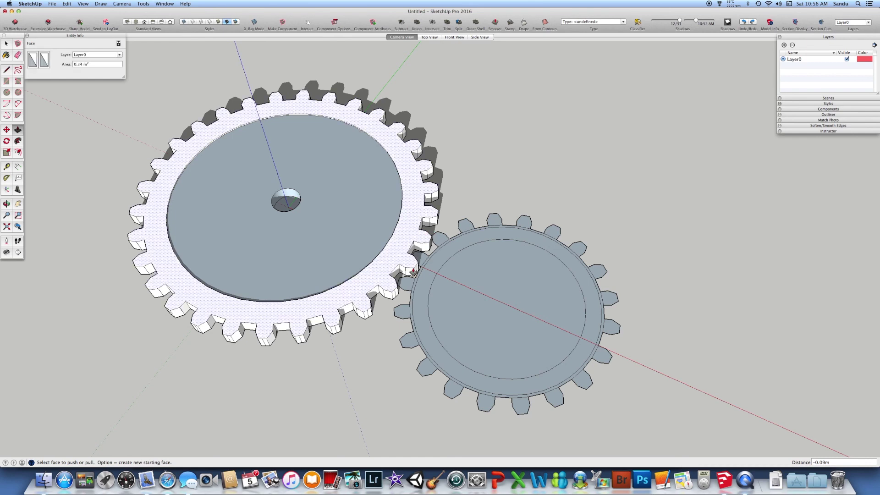
middle_drag(421, 240, 462, 272)
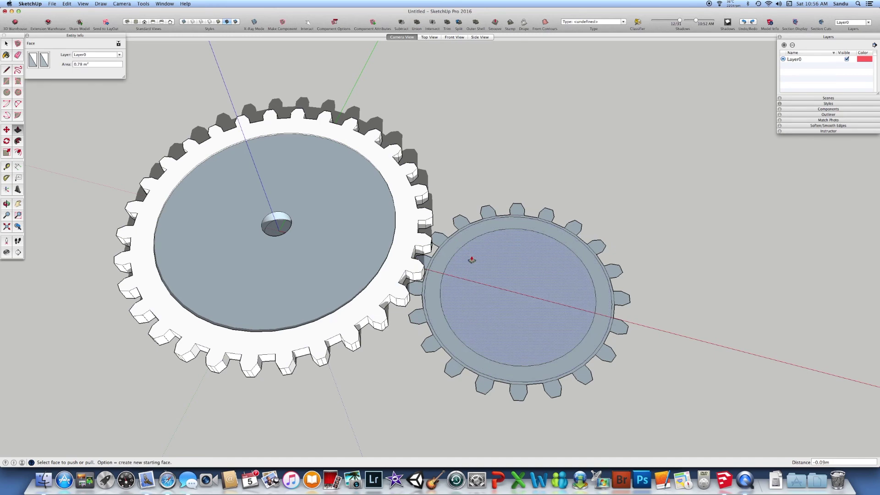
middle_drag(472, 260, 421, 261)
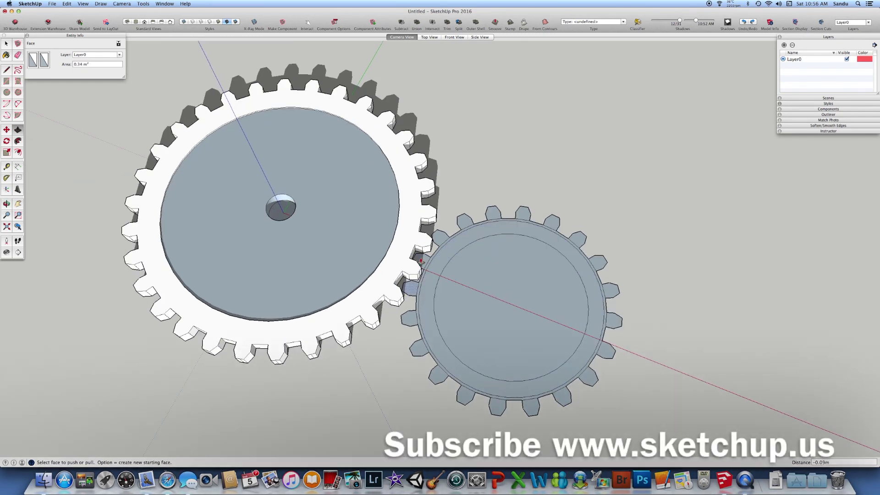
scroll(421, 261, up, 5)
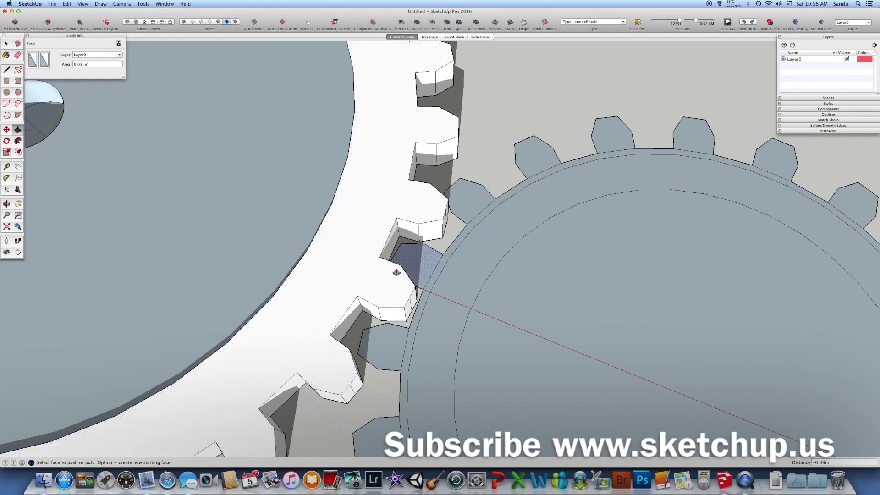
scroll(397, 272, down, 8)
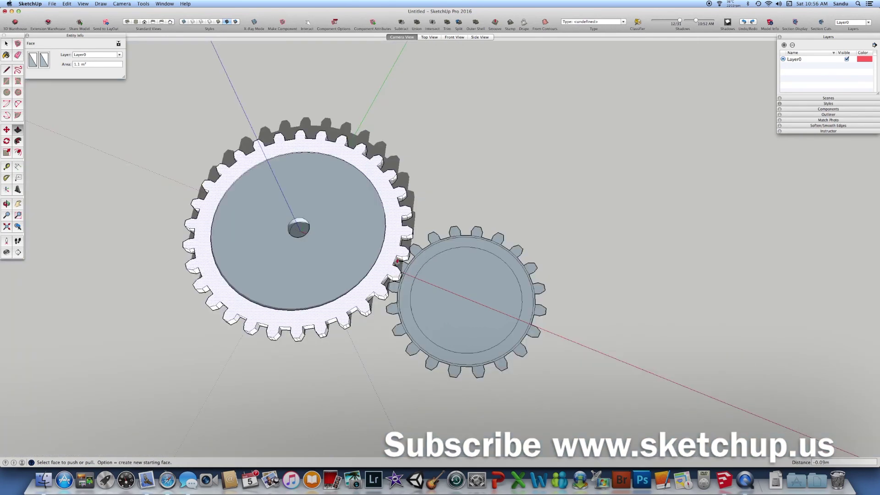
middle_drag(452, 255, 448, 216)
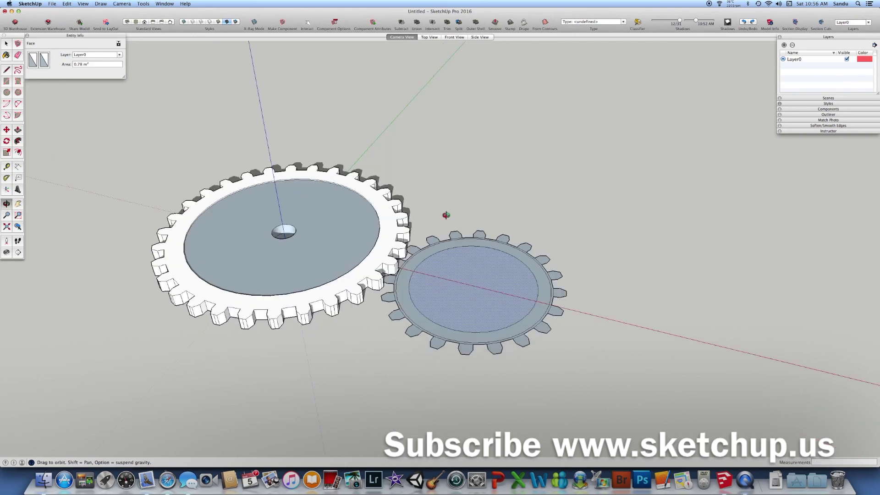
click(463, 256)
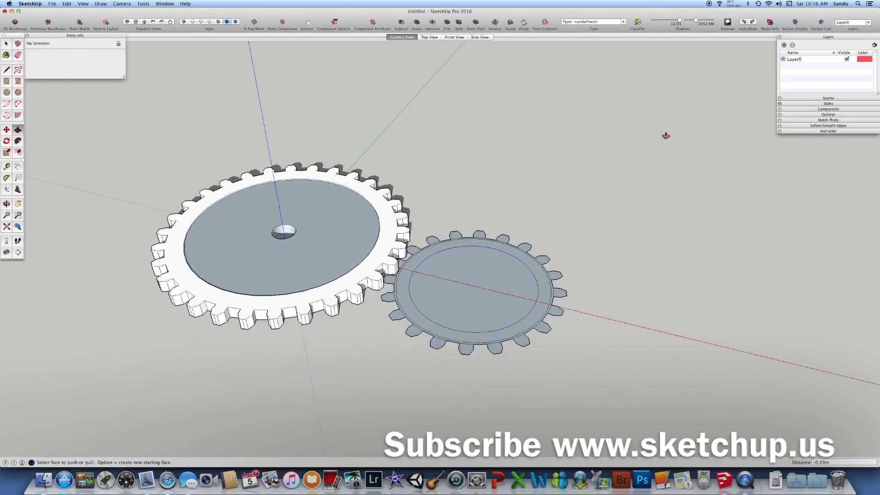